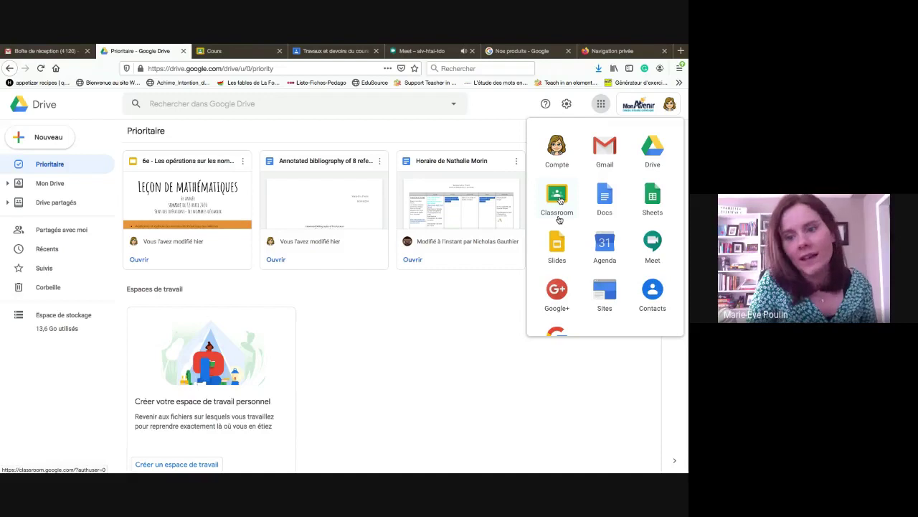
Switch to Google Classroom and open the form for creating a course, cancelling it without entering anything
{"action": "scroll", "coordinate": [559, 201], "scroll_direction": "down", "scroll_amount": 2}
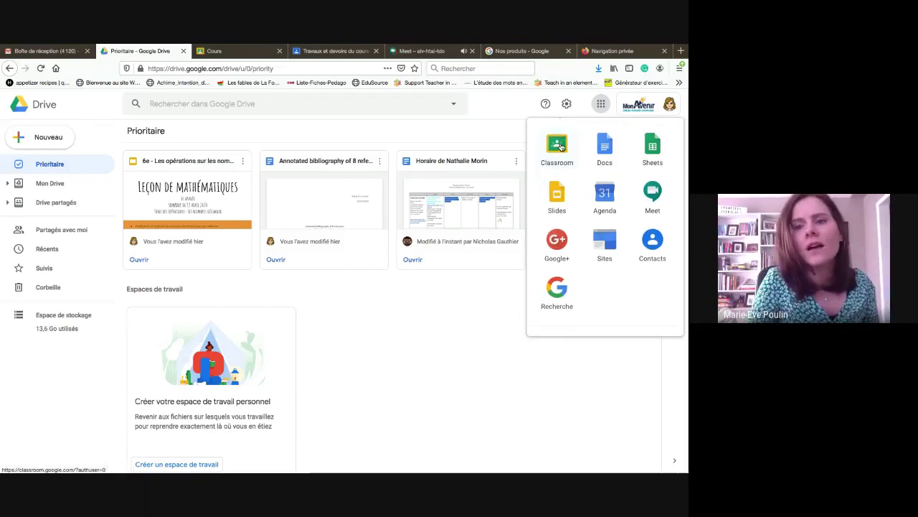
{"action": "left_click", "coordinate": [558, 146]}
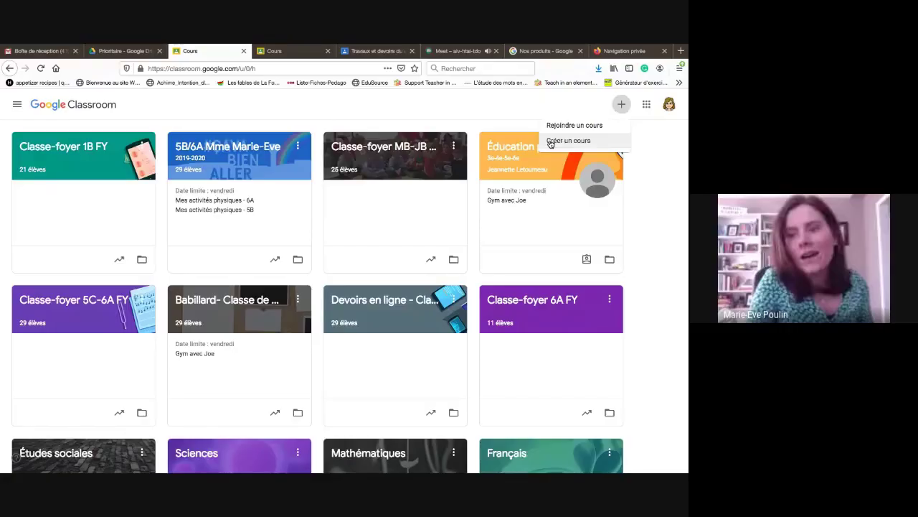
{"action": "left_click", "coordinate": [556, 140]}
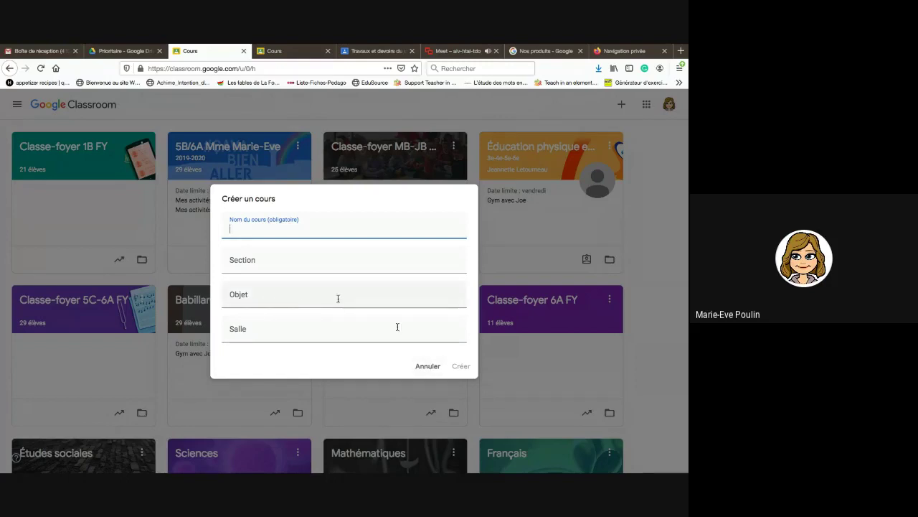
{"action": "left_click", "coordinate": [428, 366]}
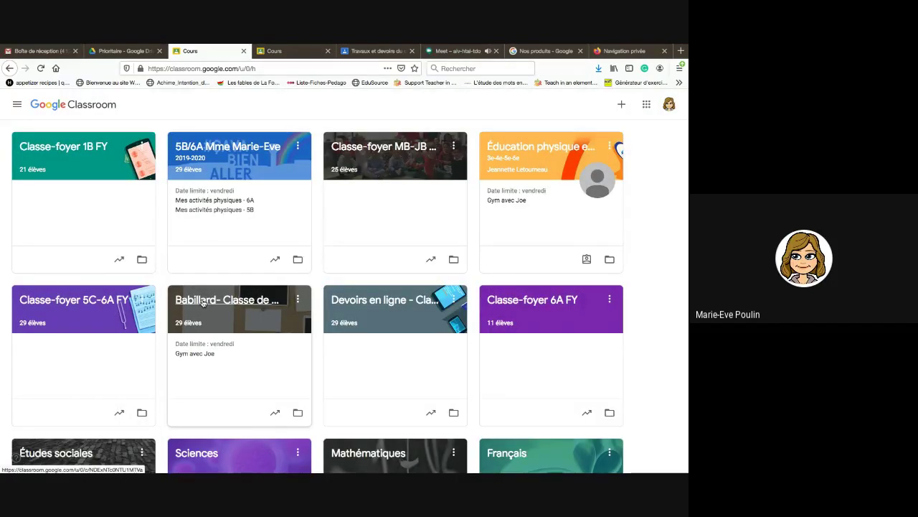
Open the Babillard course from the list of classes
{"action": "scroll", "coordinate": [322, 189], "scroll_direction": "down", "scroll_amount": 3}
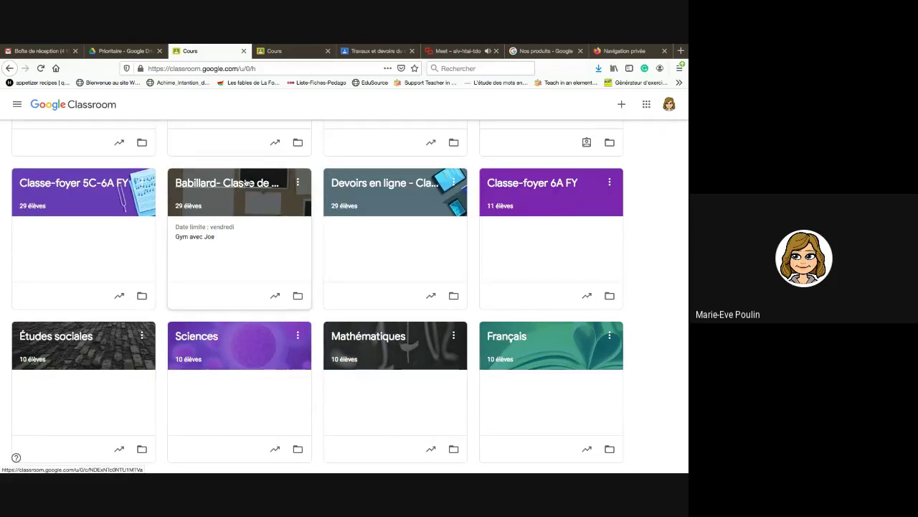
{"action": "left_click", "coordinate": [245, 183]}
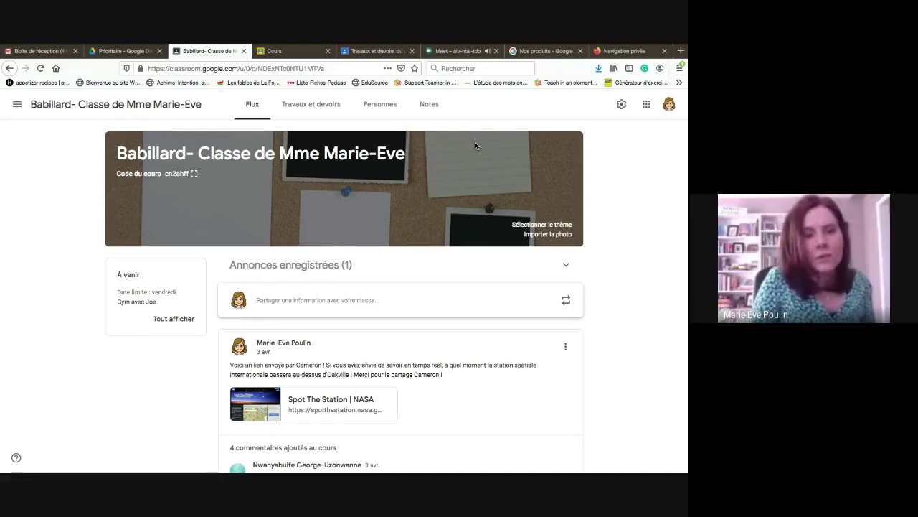
Look through the announcements, assignments and comments posted in the course stream, and return to the newest post
{"action": "scroll", "coordinate": [246, 226], "scroll_direction": "down", "scroll_amount": 3}
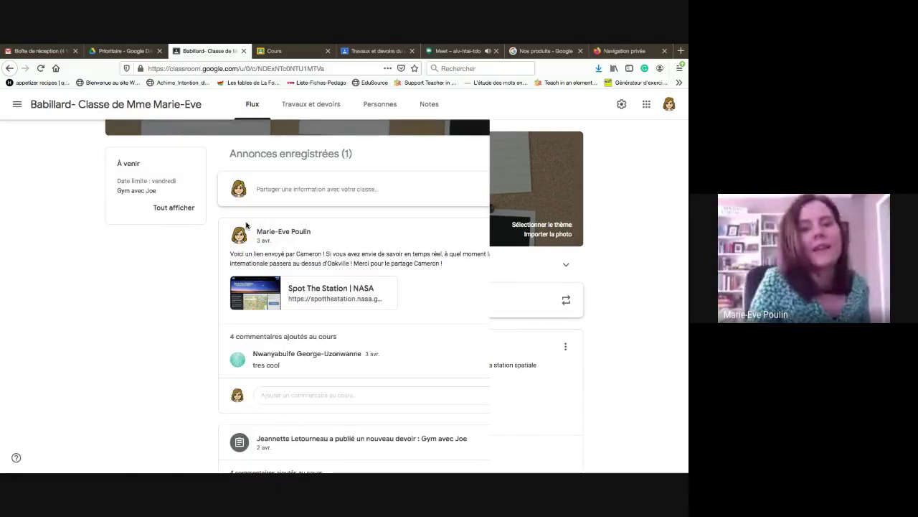
{"action": "scroll", "coordinate": [283, 300], "scroll_direction": "down", "scroll_amount": 10}
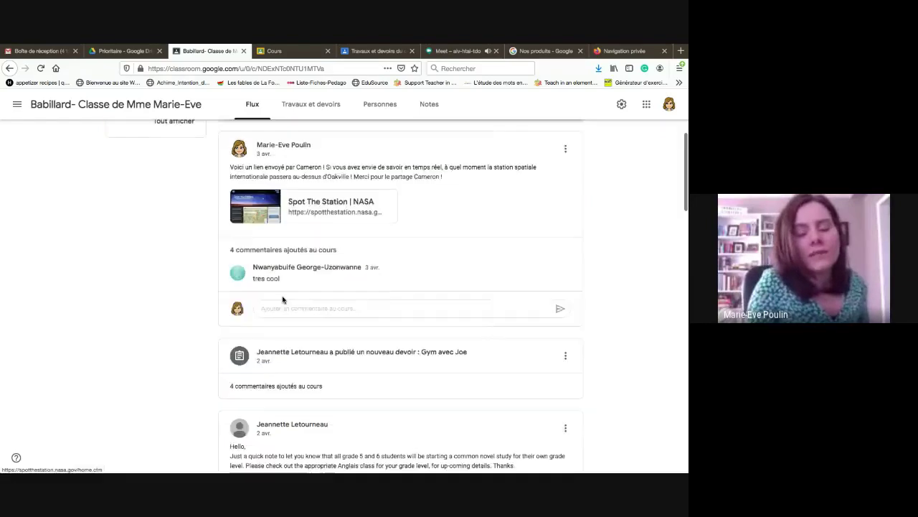
{"action": "scroll", "coordinate": [283, 300], "scroll_direction": "down", "scroll_amount": 3}
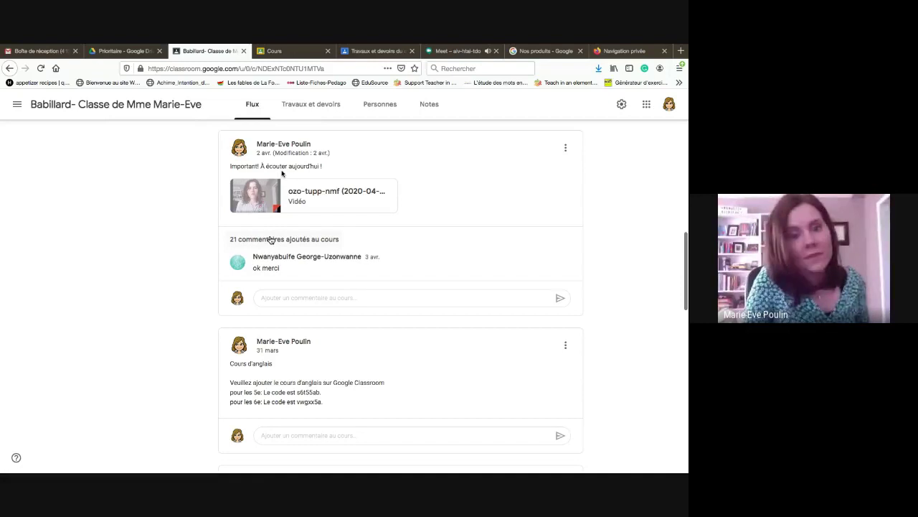
{"action": "scroll", "coordinate": [284, 223], "scroll_direction": "down", "scroll_amount": 1}
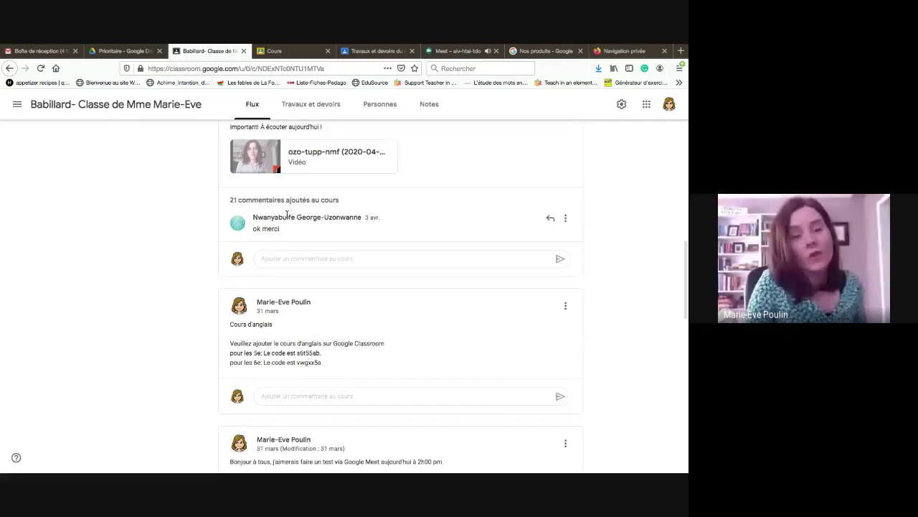
{"action": "scroll", "coordinate": [287, 214], "scroll_direction": "down", "scroll_amount": 1}
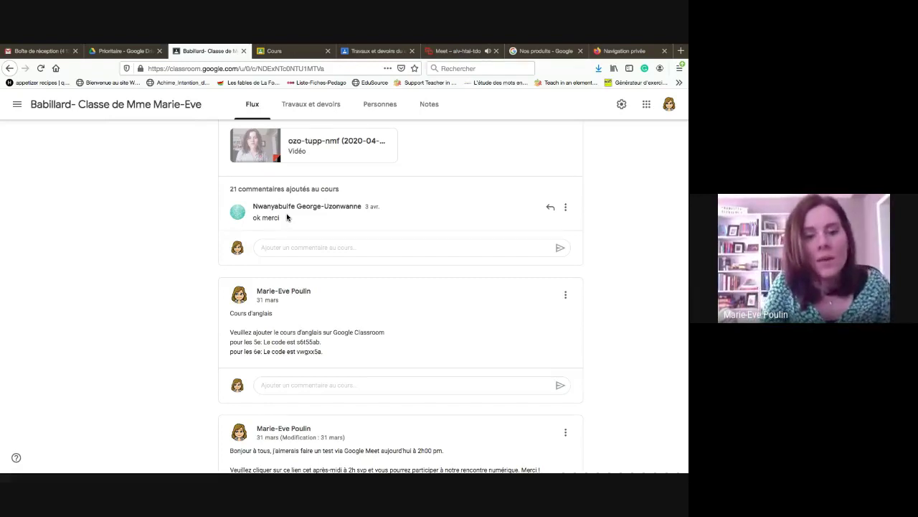
{"action": "scroll", "coordinate": [287, 217], "scroll_direction": "down", "scroll_amount": 10}
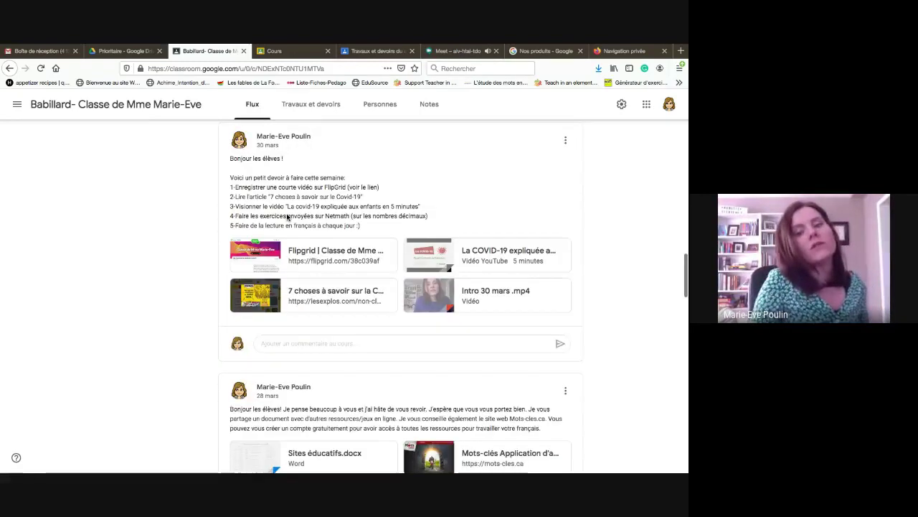
{"action": "scroll", "coordinate": [287, 215], "scroll_direction": "down", "scroll_amount": 3}
{"action": "scroll", "coordinate": [287, 216], "scroll_direction": "up", "scroll_amount": 10}
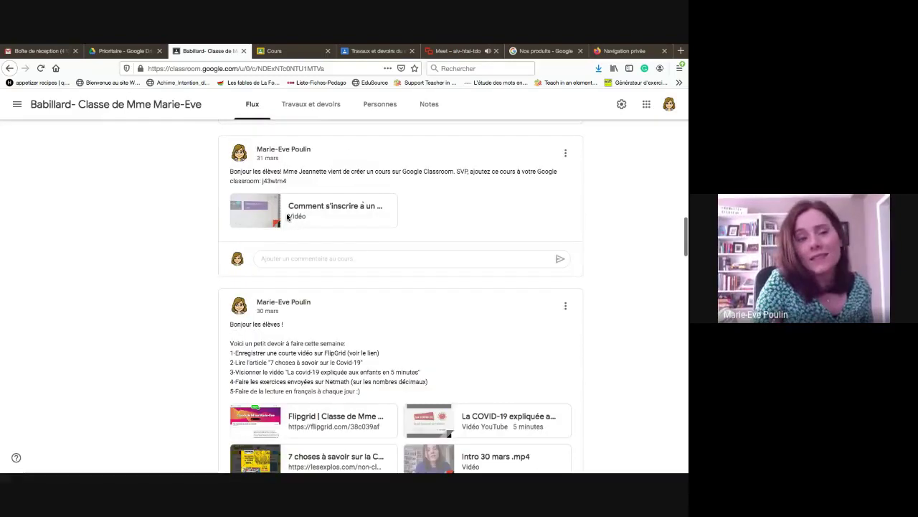
{"action": "scroll", "coordinate": [287, 216], "scroll_direction": "up", "scroll_amount": 10}
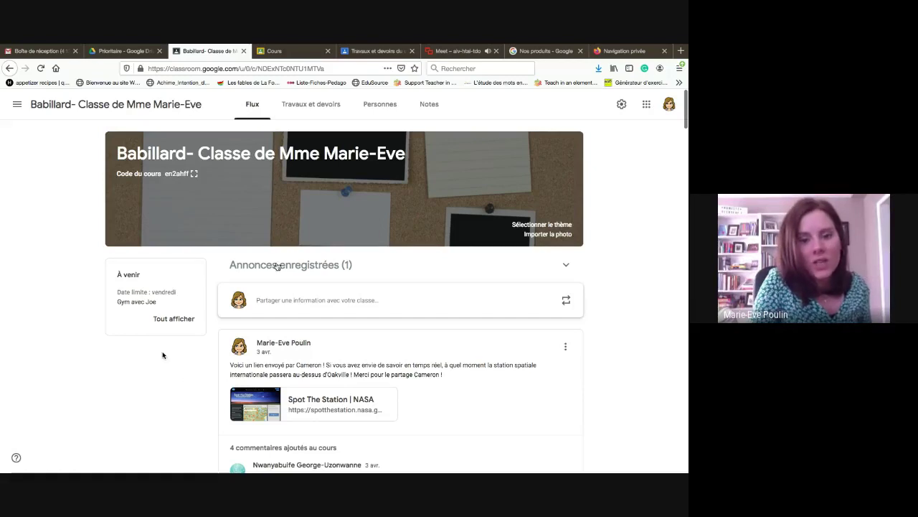
Draft an announcement for all students in the course stream reading "Bienvenue dans votre classe !"
{"action": "left_click", "coordinate": [322, 301]}
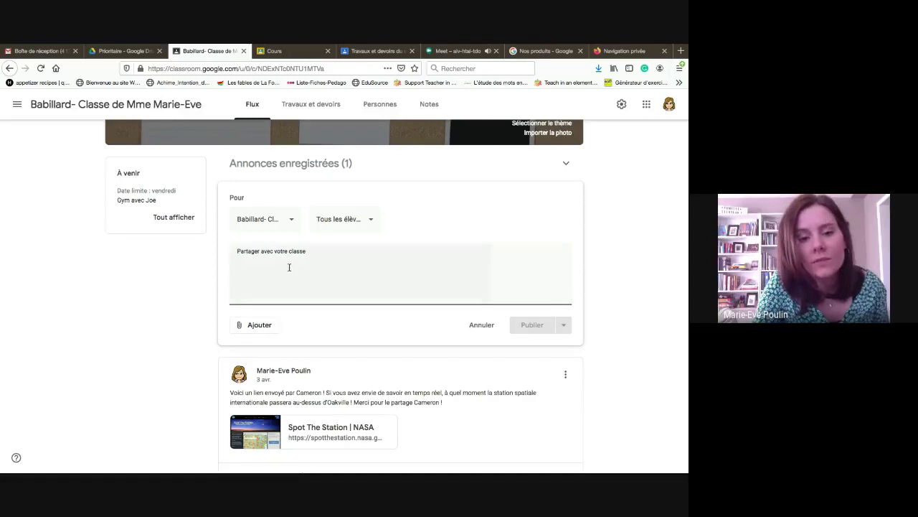
{"action": "type", "text": "Binevenu"}
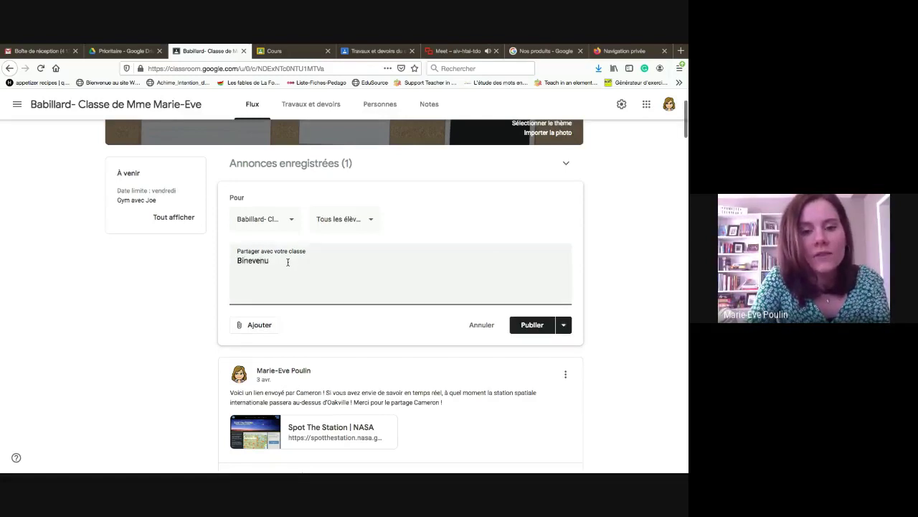
{"action": "type", "text": "evenue dan"}
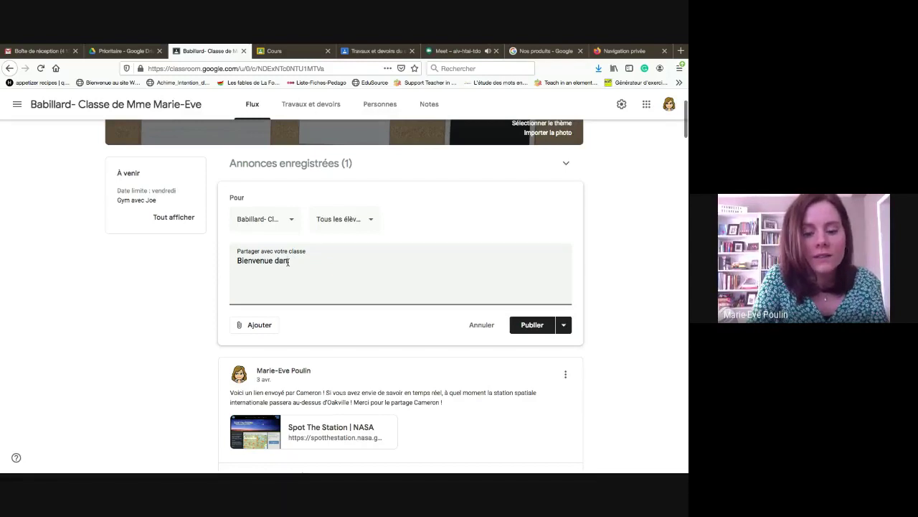
{"action": "type", "text": "s votre classe !"}
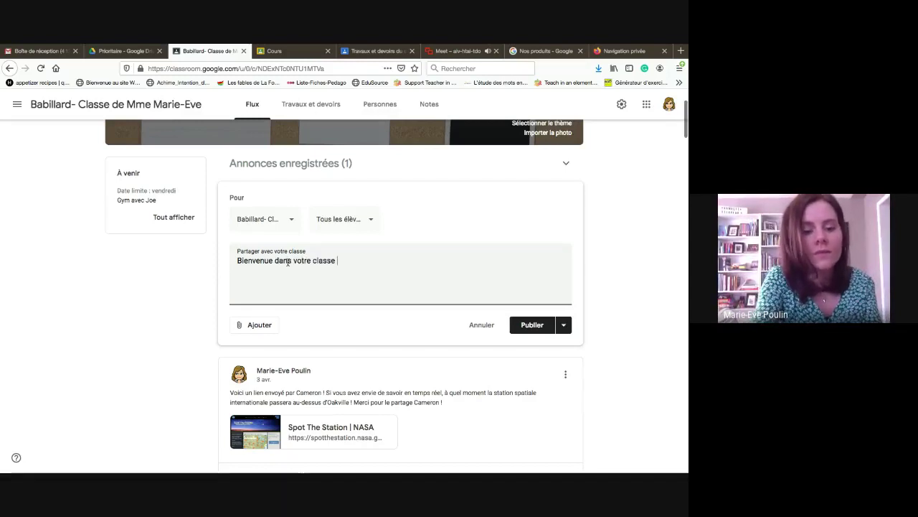
Look at the file import options for the announcement's attachments and close them without adding a file
{"action": "left_click", "coordinate": [256, 327]}
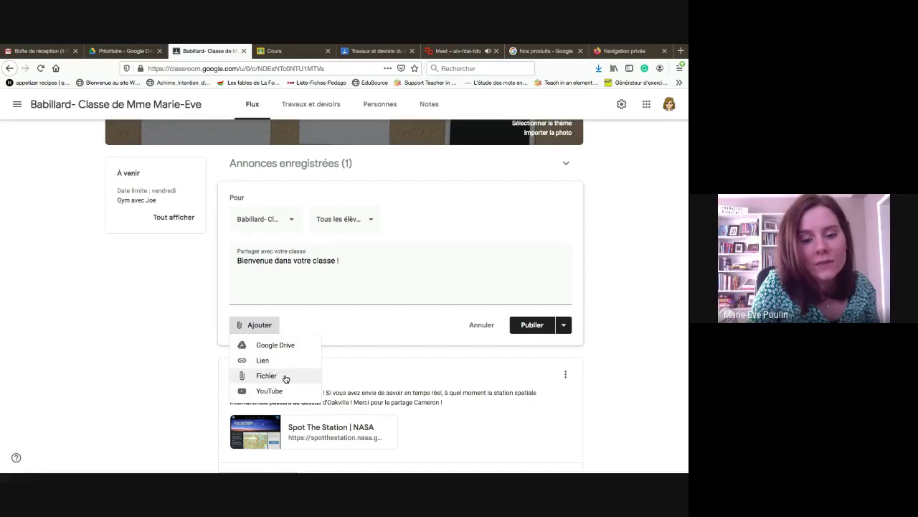
{"action": "left_click", "coordinate": [284, 377]}
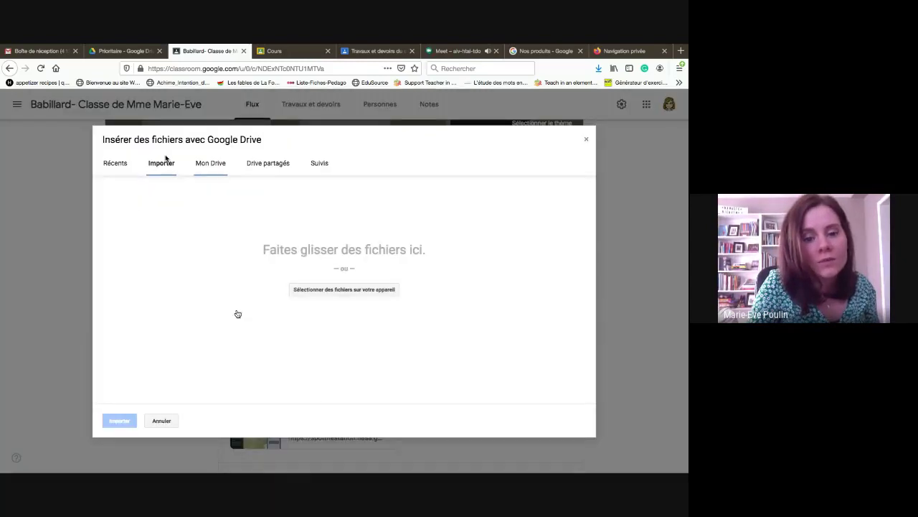
{"action": "left_click", "coordinate": [586, 139]}
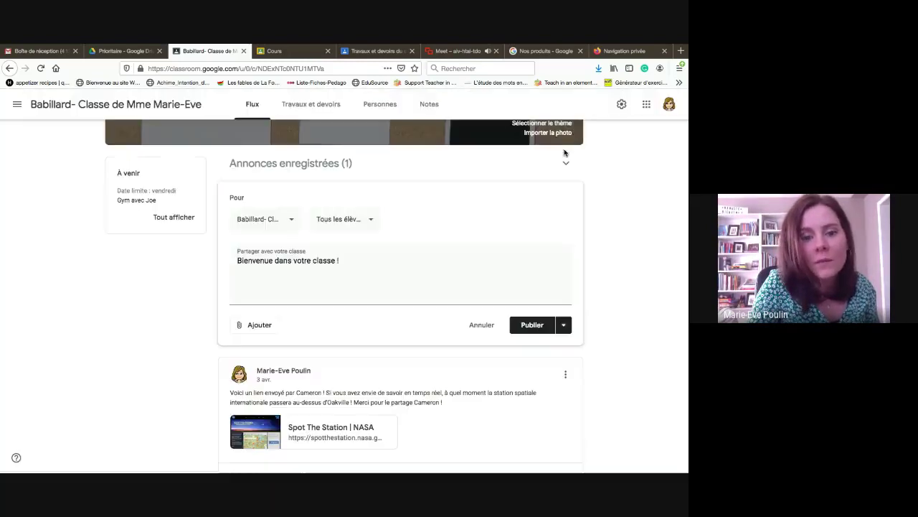
Search YouTube for "bienvenue" as an announcement attachment, browse the videos, and cancel without inserting one
{"action": "left_click", "coordinate": [259, 324]}
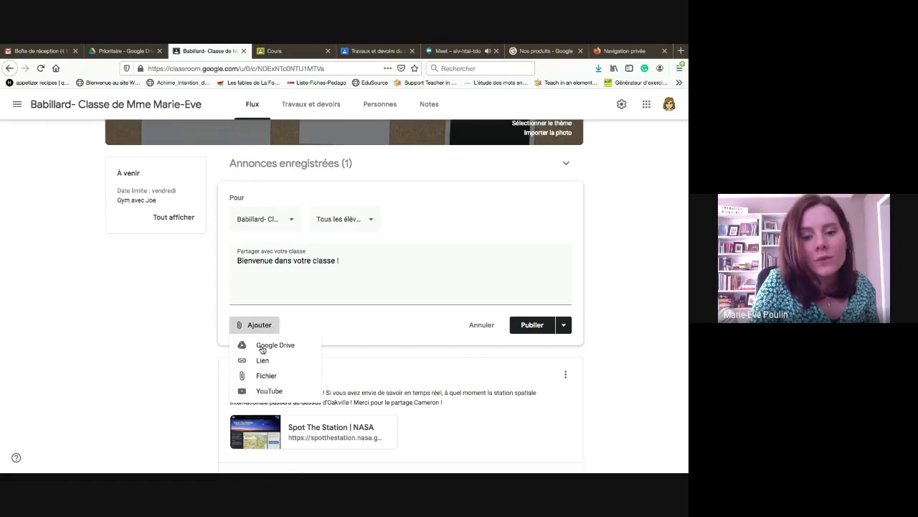
{"action": "left_click", "coordinate": [277, 392]}
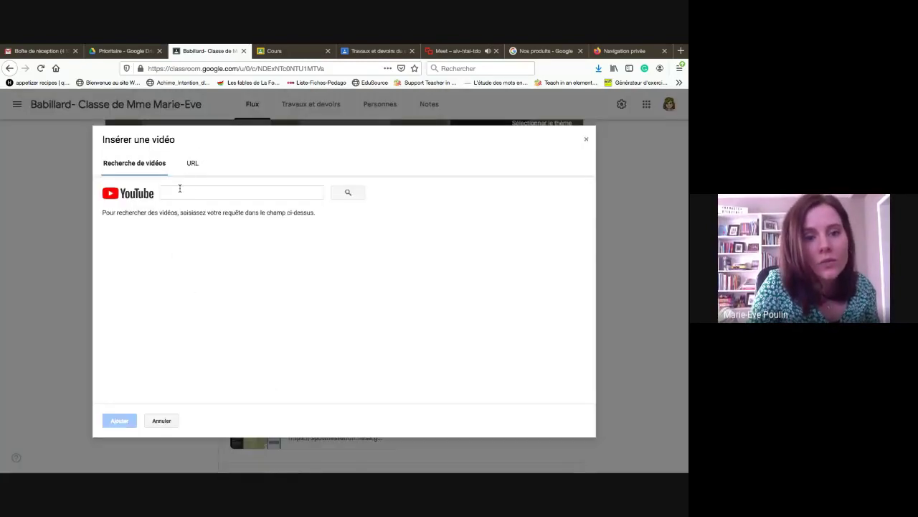
{"action": "left_click", "coordinate": [179, 195]}
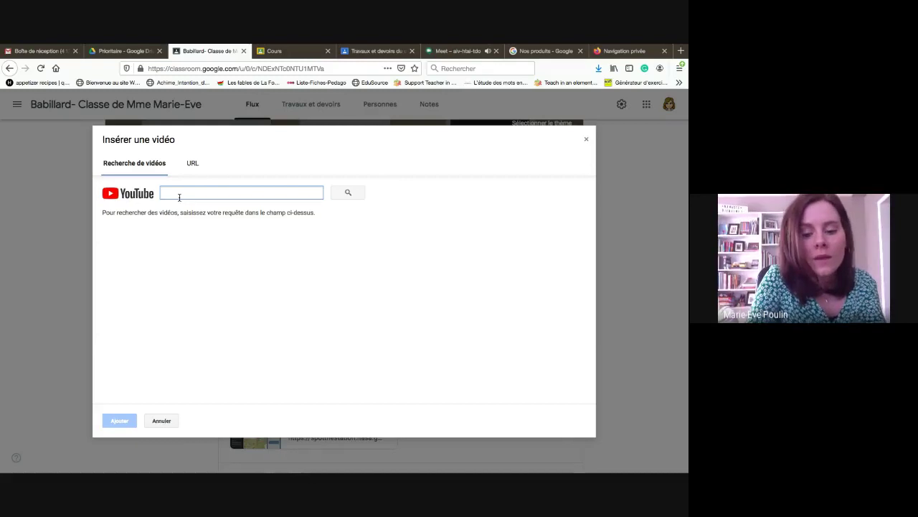
{"action": "type", "text": "bienvenue"}
{"action": "key", "text": "Return"}
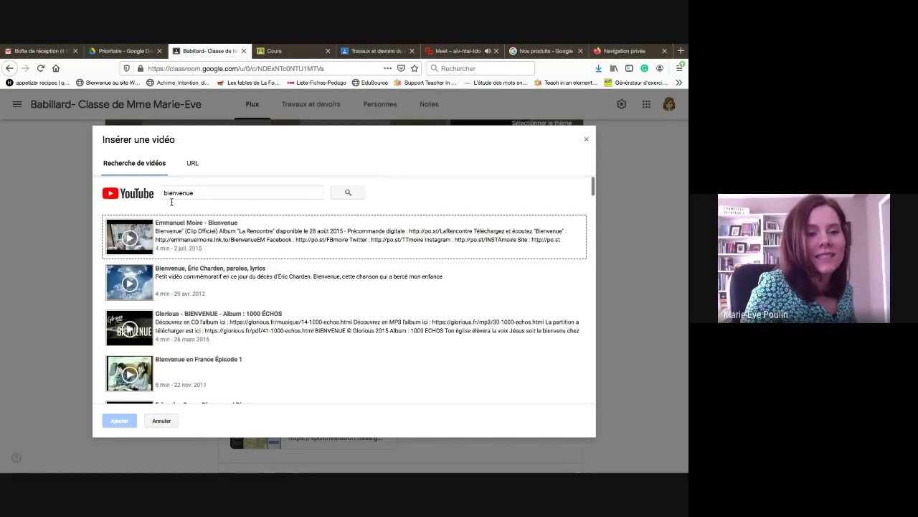
{"action": "scroll", "coordinate": [290, 238], "scroll_direction": "down", "scroll_amount": 3}
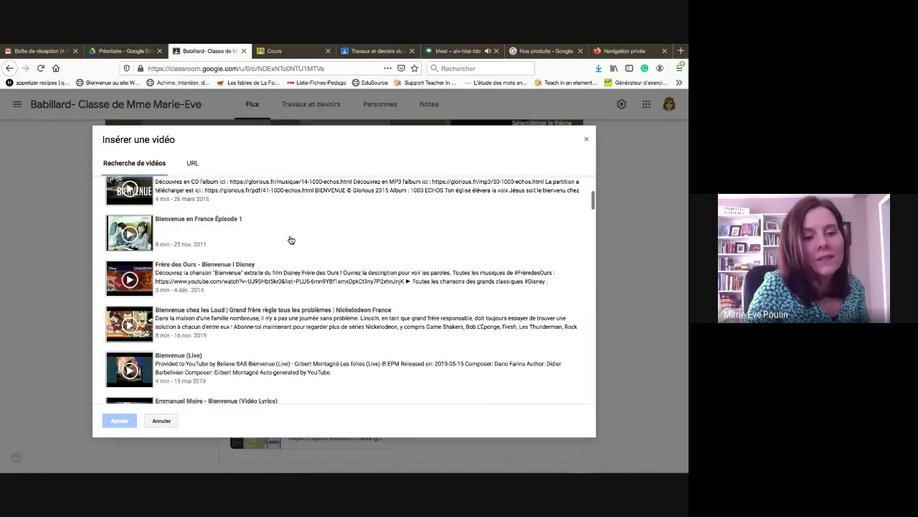
{"action": "scroll", "coordinate": [290, 238], "scroll_direction": "down", "scroll_amount": 5}
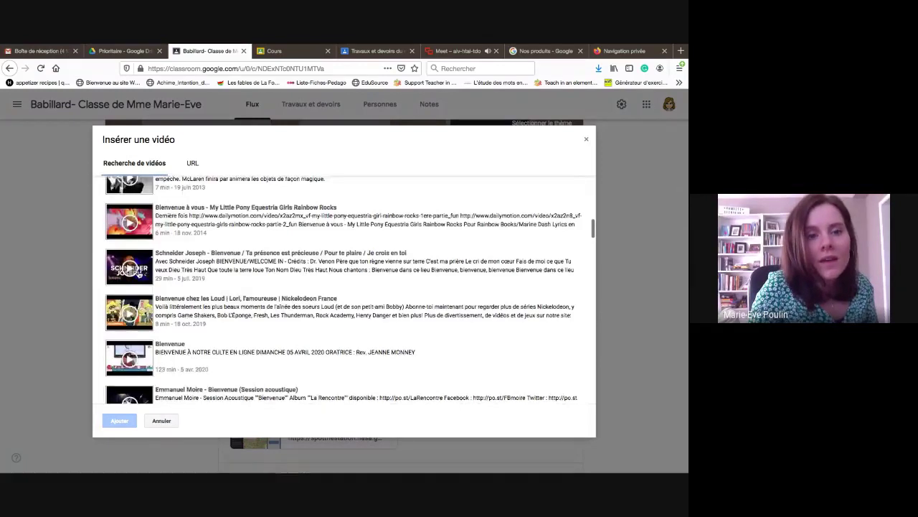
{"action": "scroll", "coordinate": [137, 273], "scroll_direction": "down", "scroll_amount": 2}
{"action": "left_click", "coordinate": [161, 420]}
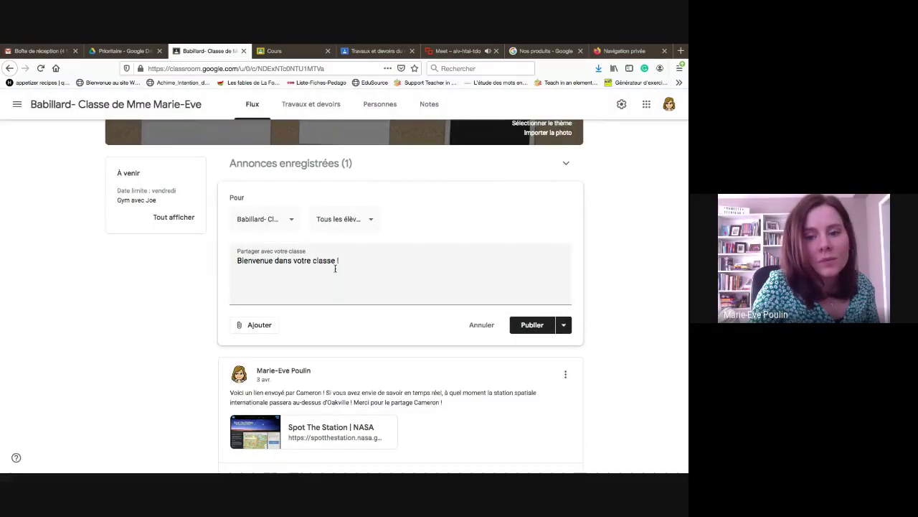
Go to the course's Travaux et devoirs page, discarding the unpublished announcement
{"action": "scroll", "coordinate": [335, 268], "scroll_direction": "down", "scroll_amount": 5}
{"action": "scroll", "coordinate": [335, 268], "scroll_direction": "up", "scroll_amount": 7}
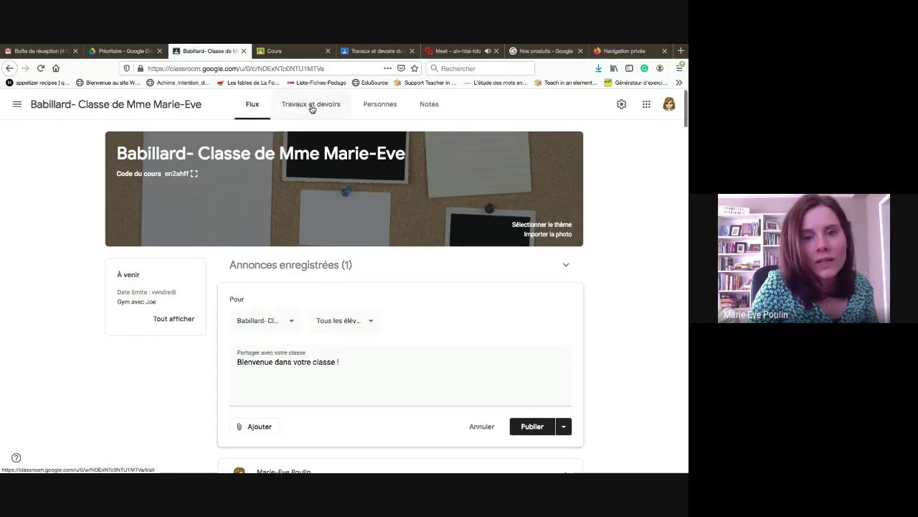
{"action": "left_click", "coordinate": [312, 108]}
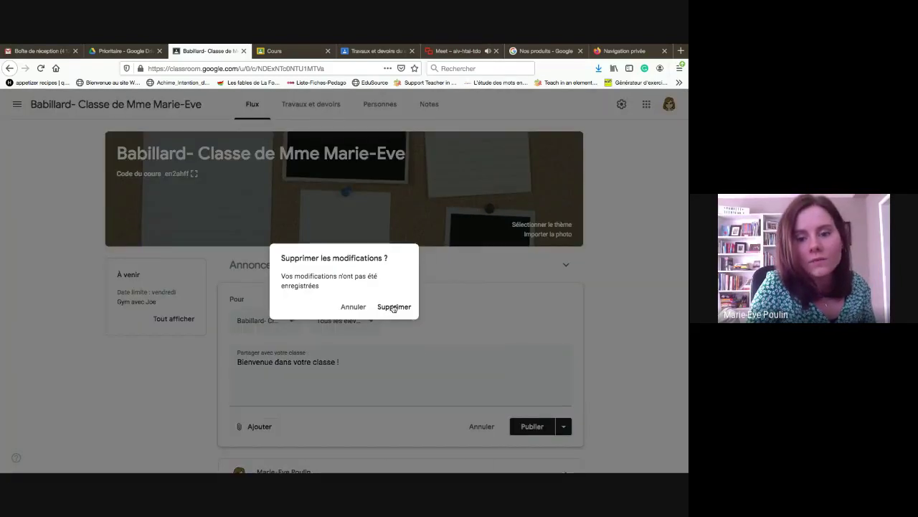
{"action": "left_click", "coordinate": [393, 307]}
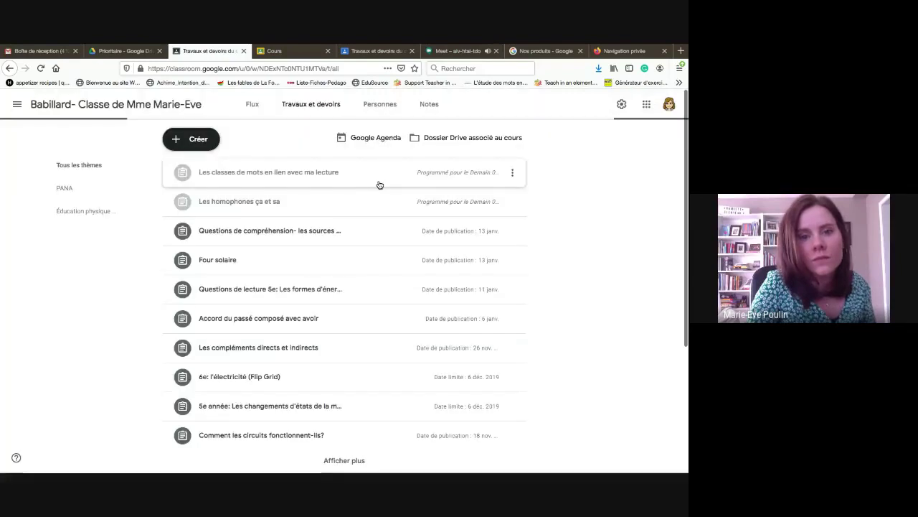
Create a new assignment (Devoir) in the course with the title "Devoir de conjugaison du passé composé"
{"action": "scroll", "coordinate": [173, 246], "scroll_direction": "down", "scroll_amount": 4}
{"action": "scroll", "coordinate": [173, 247], "scroll_direction": "up", "scroll_amount": 4}
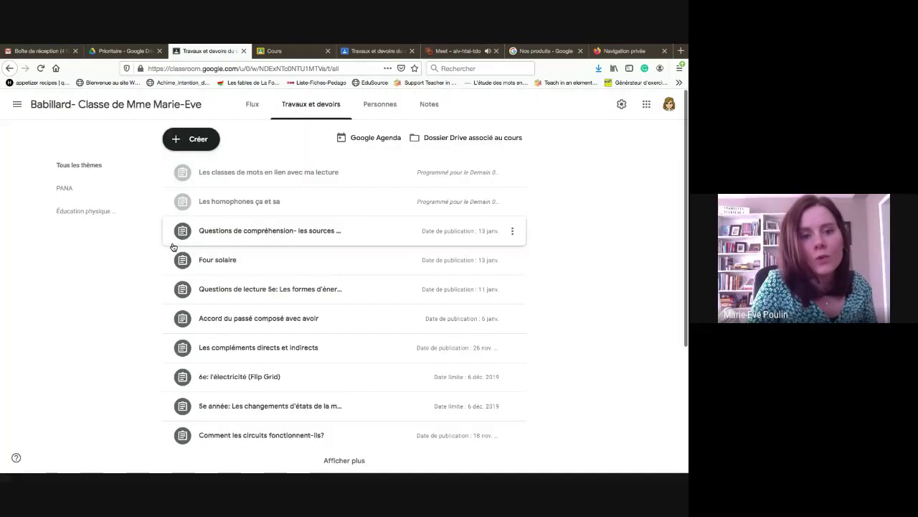
{"action": "left_click", "coordinate": [201, 142]}
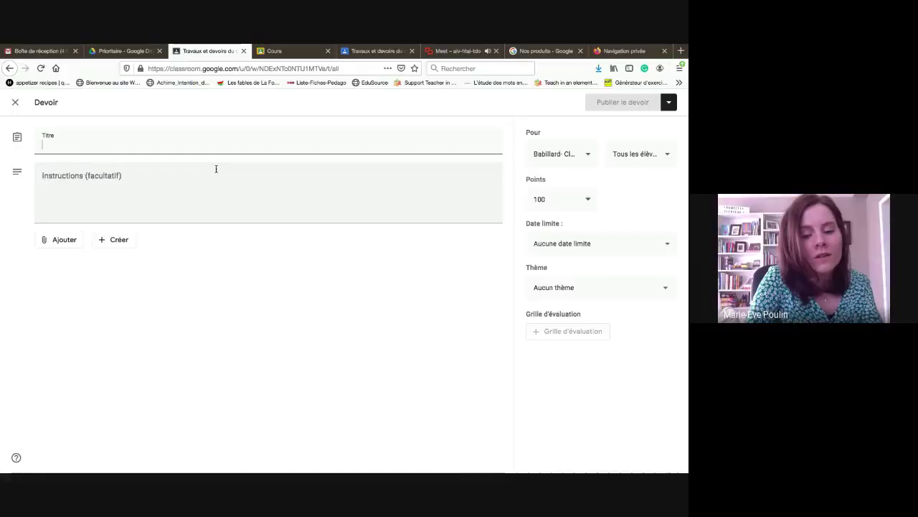
{"action": "type", "text": "Devoir de conj"}
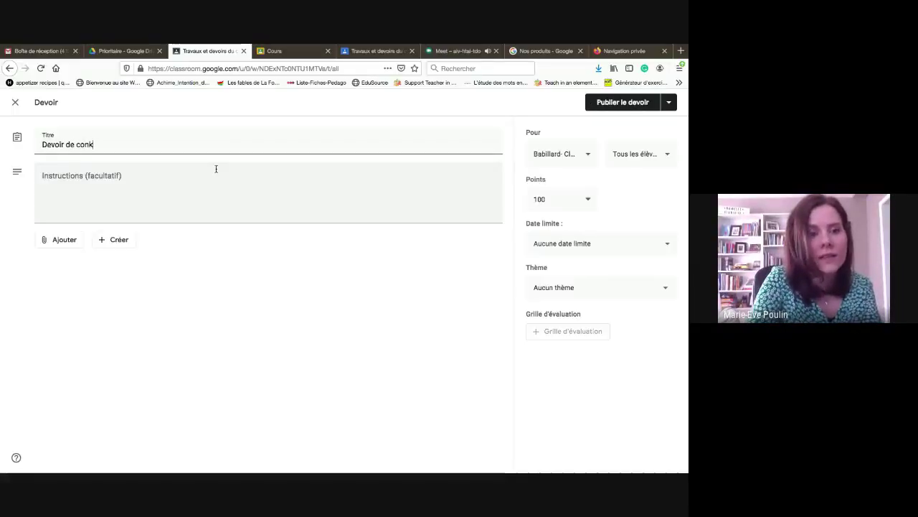
{"action": "type", "text": "ugaison du passé composé"}
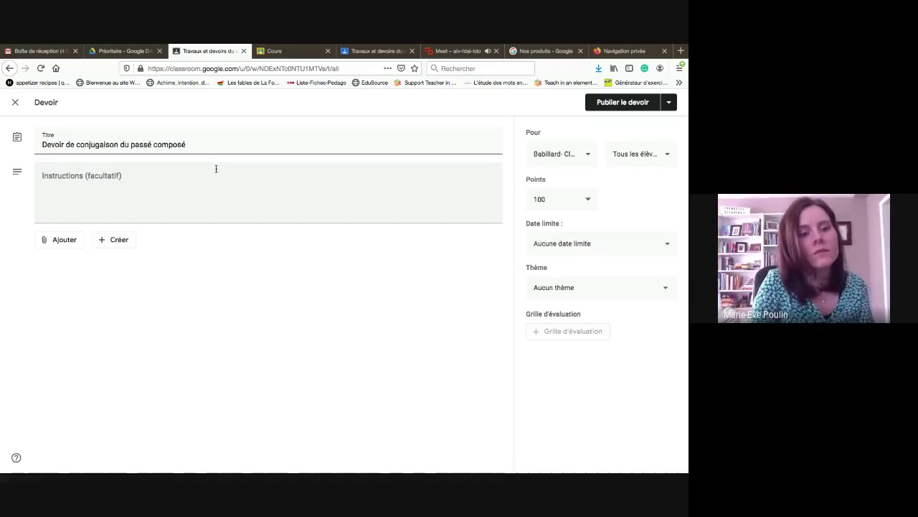
Enter "Complète l'exercice suivant" as the assignment's instructions
{"action": "left_click", "coordinate": [141, 185]}
{"action": "type", "text": "Complète"}
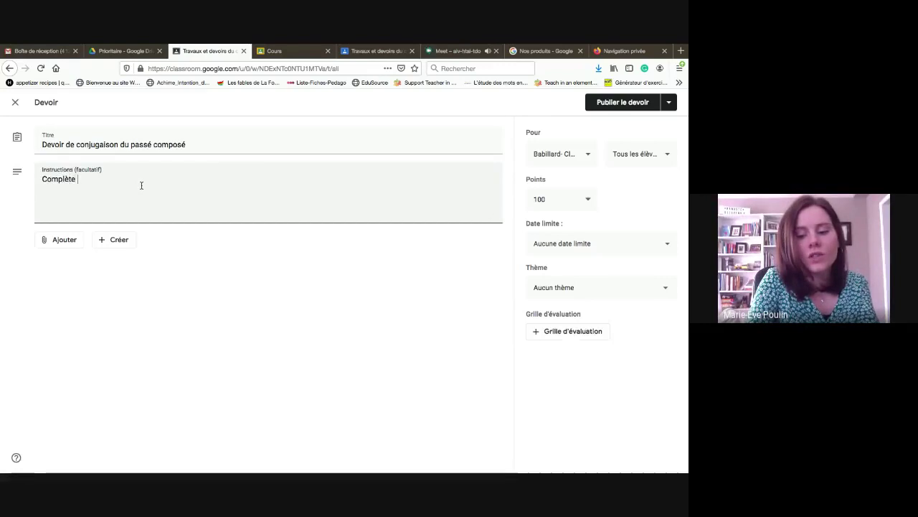
{"action": "type", "text": " l'exercice suivant"}
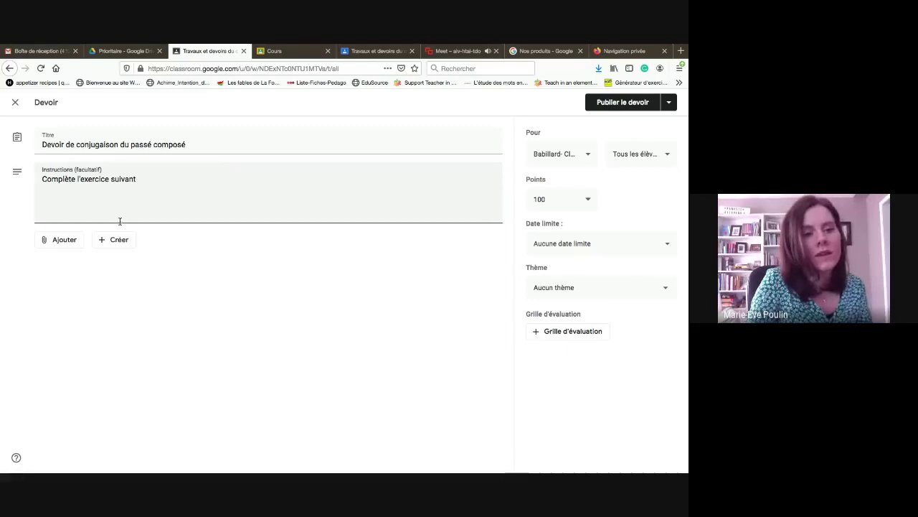
Search Google Drive for "passé composé" files to attach to the assignment
{"action": "left_click", "coordinate": [62, 242]}
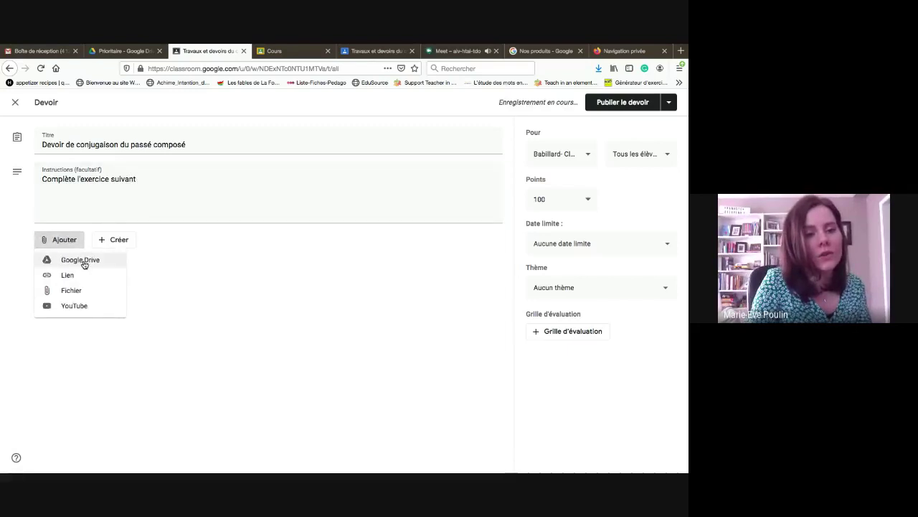
{"action": "left_click", "coordinate": [84, 260]}
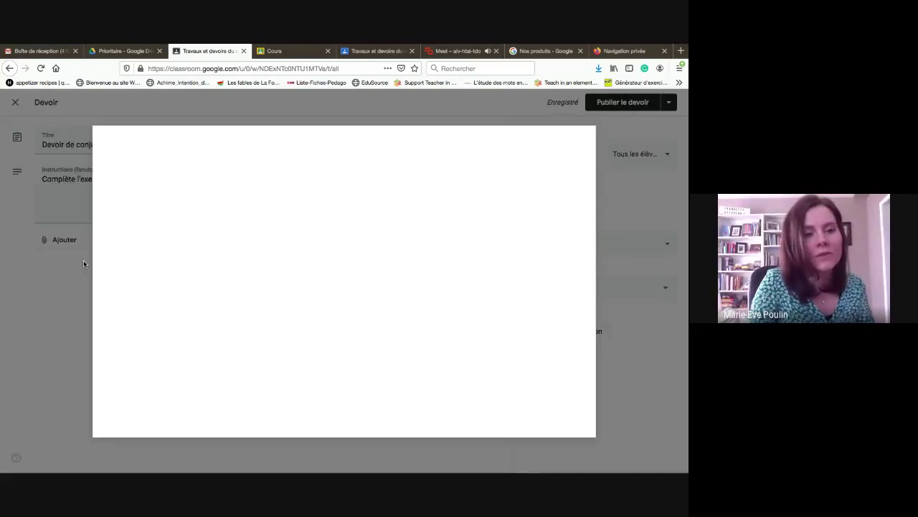
{"action": "left_click", "coordinate": [122, 192]}
{"action": "type", "text": "pa"}
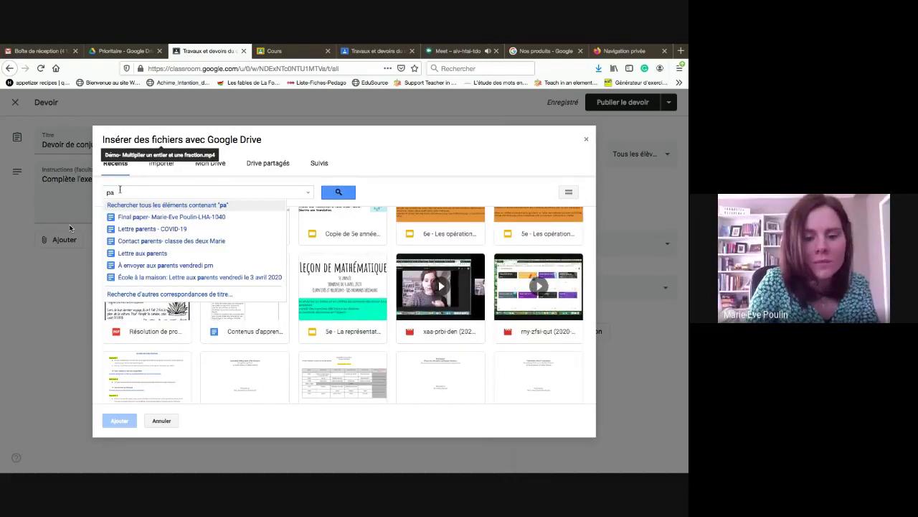
{"action": "key", "text": "BackSpace"}
{"action": "type", "text": "ssécom"}
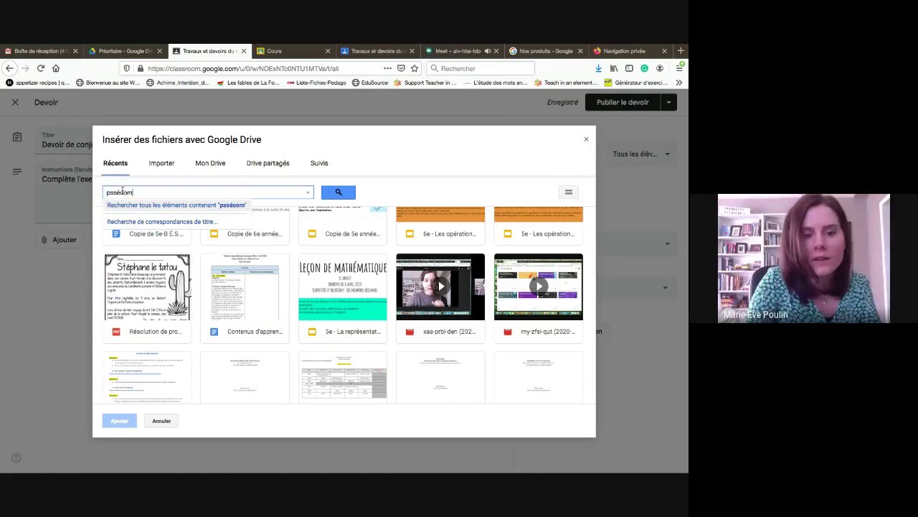
{"action": "type", "text": "posé"}
{"action": "key", "text": "Return"}
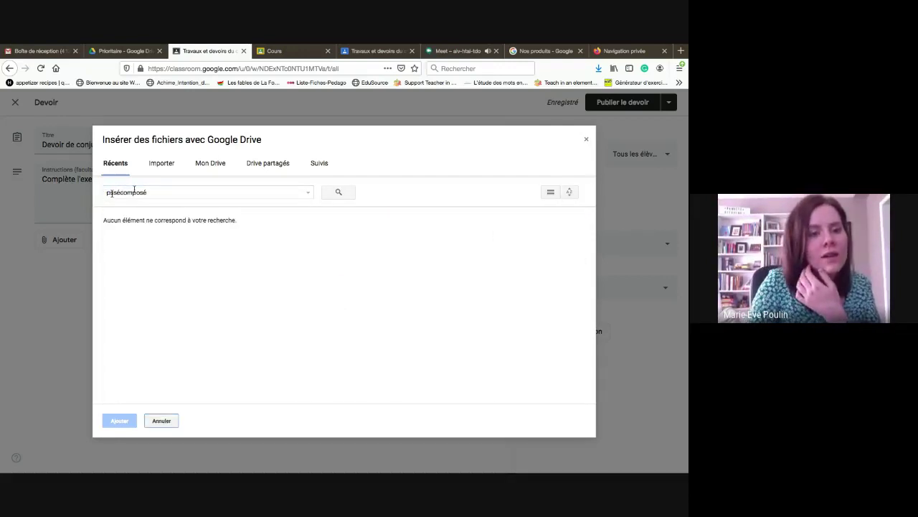
{"action": "left_click", "coordinate": [112, 192]}
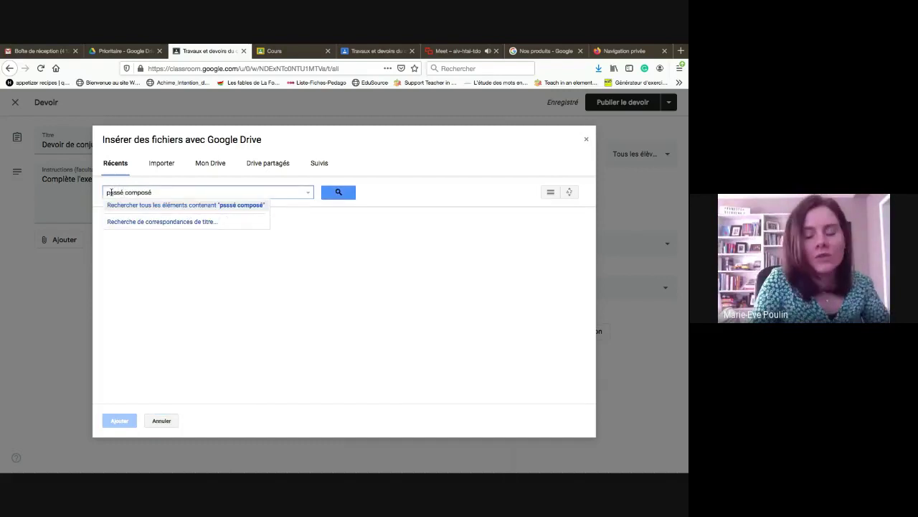
{"action": "key", "text": "Return"}
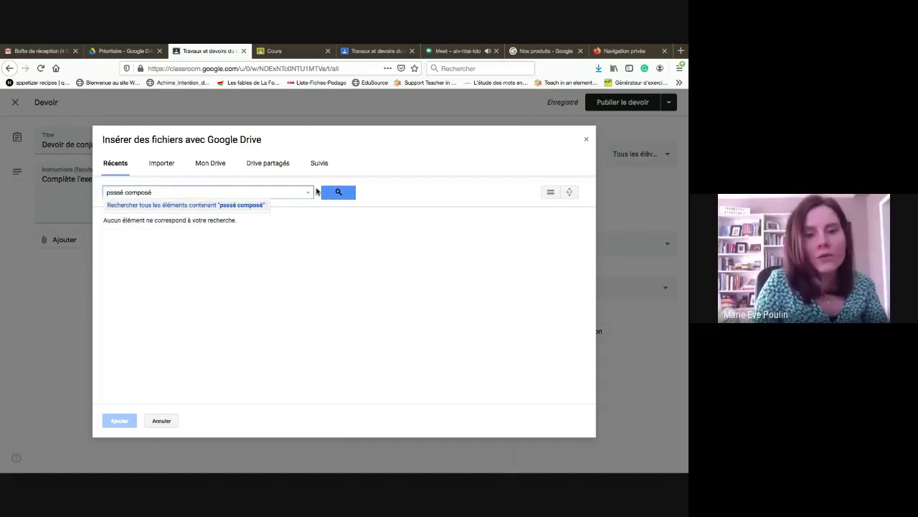
{"action": "left_click", "coordinate": [338, 191]}
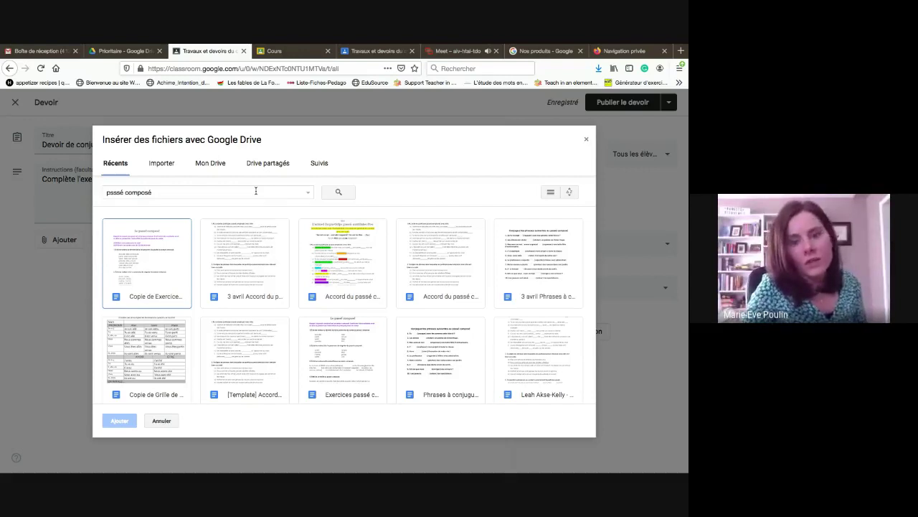
Attach the document "Accord du passé composé avec être" to the assignment and set its sharing option to "Faire une copie par élève"
{"action": "double_click", "coordinate": [425, 277]}
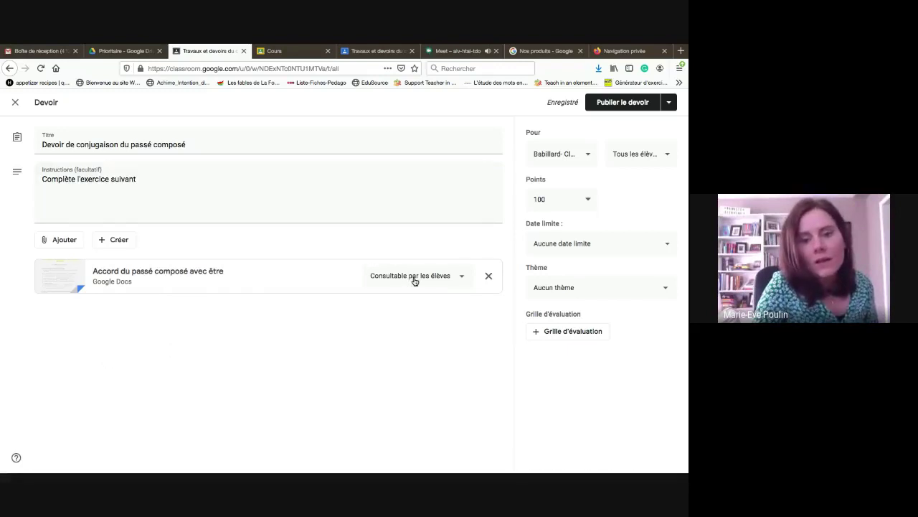
{"action": "left_click", "coordinate": [462, 281]}
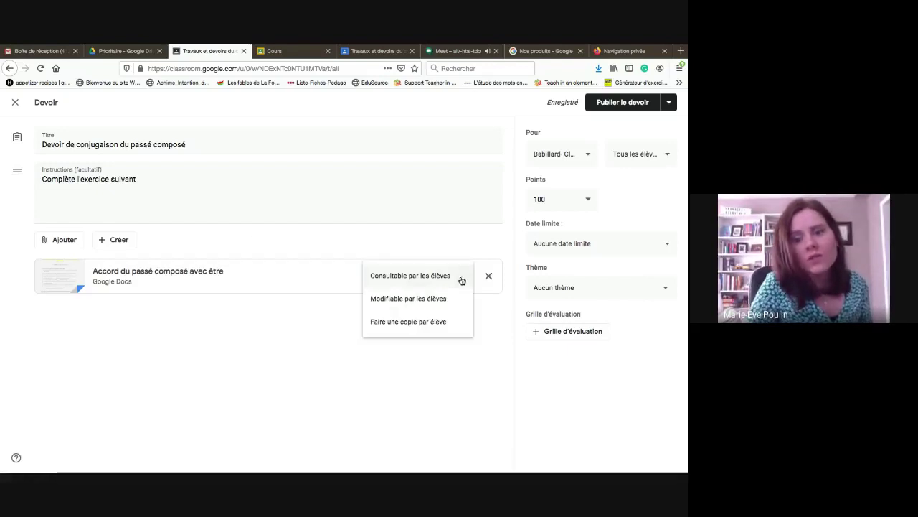
{"action": "left_click", "coordinate": [430, 322]}
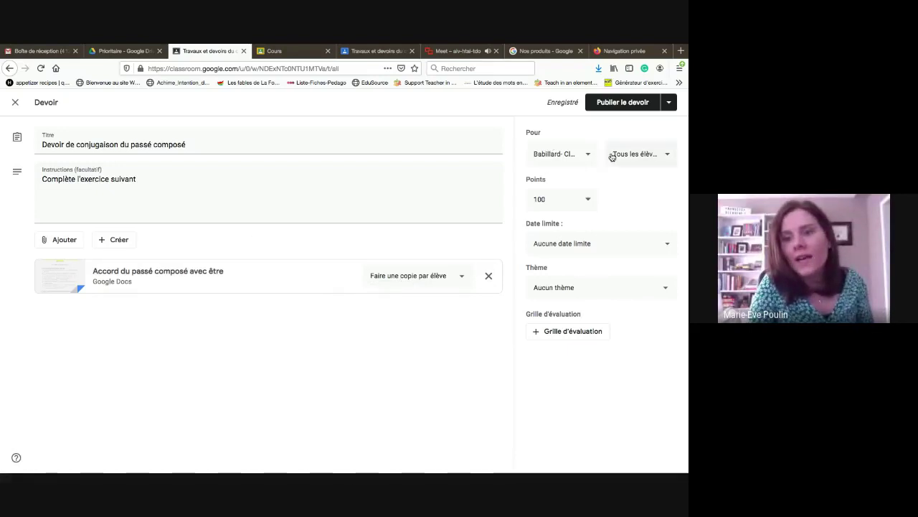
Look over the other classes the assignment can be assigned to without adding one, and set its points to "Pas de note"
{"action": "left_click", "coordinate": [589, 154]}
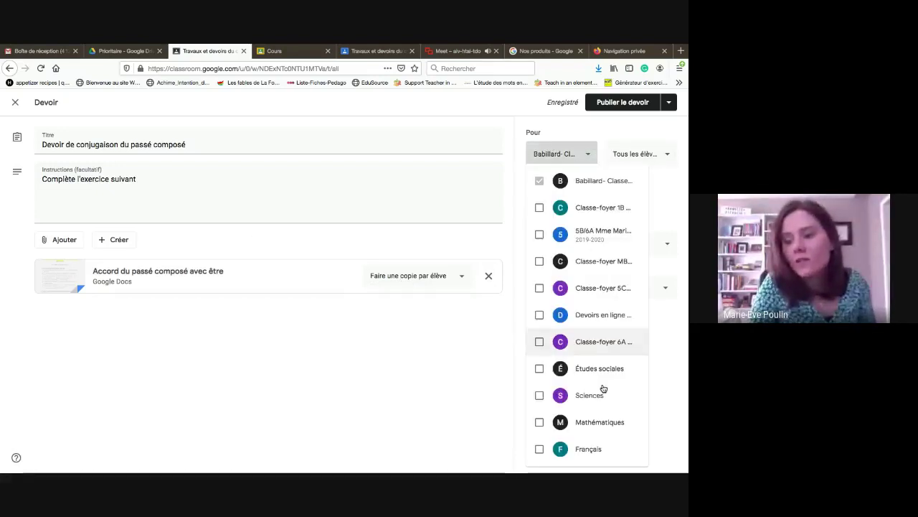
{"action": "left_click", "coordinate": [594, 157]}
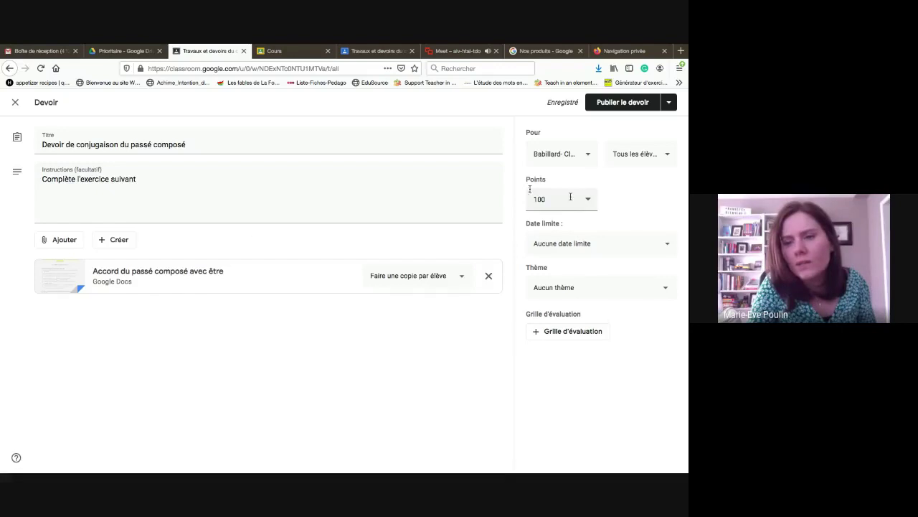
{"action": "left_click", "coordinate": [588, 202]}
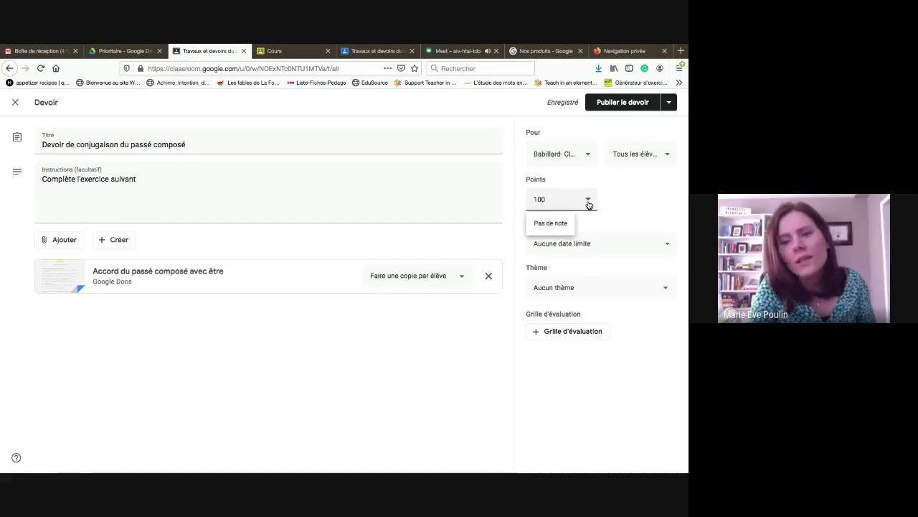
{"action": "left_click", "coordinate": [551, 223]}
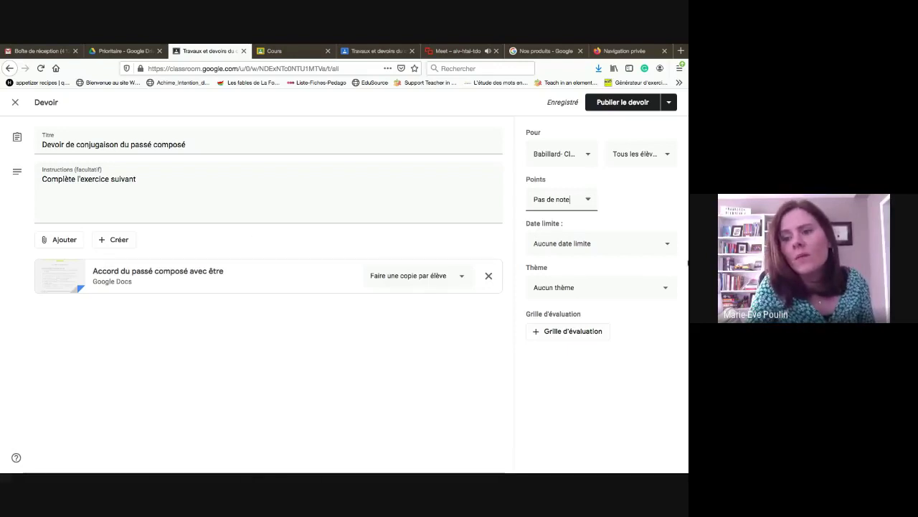
Set the assignment's due date to 10 April 2020 without a time
{"action": "left_click", "coordinate": [665, 244]}
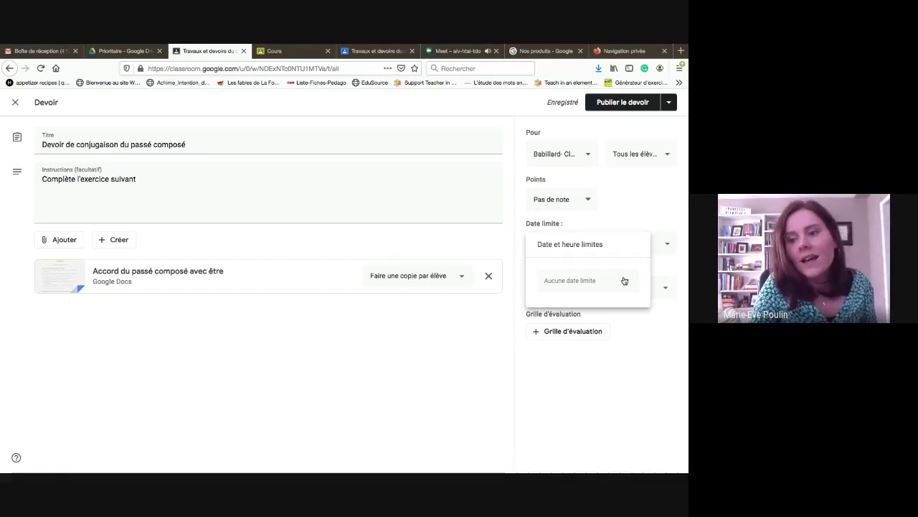
{"action": "left_click", "coordinate": [624, 280]}
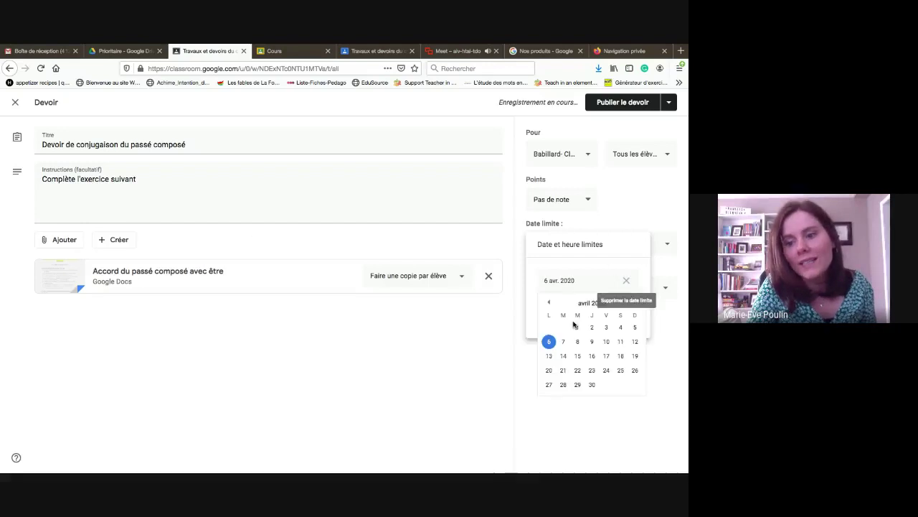
{"action": "left_click", "coordinate": [607, 342]}
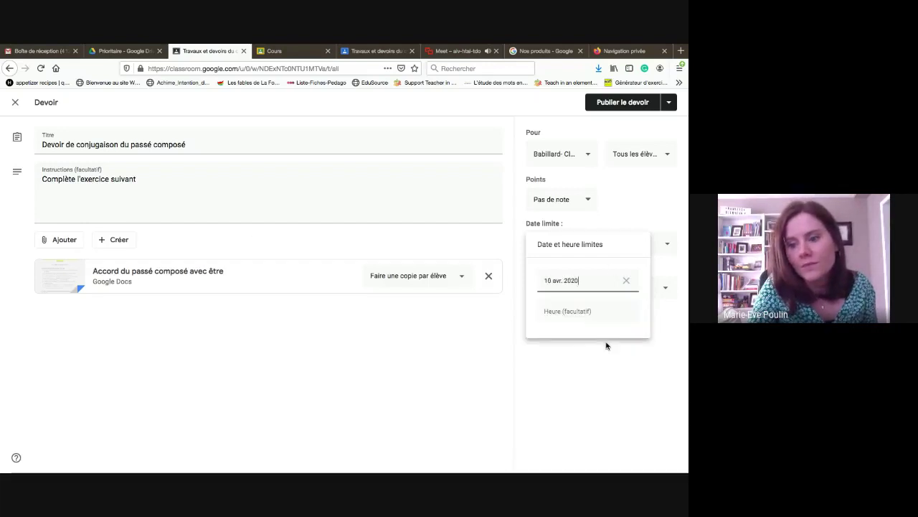
{"action": "left_click", "coordinate": [610, 360]}
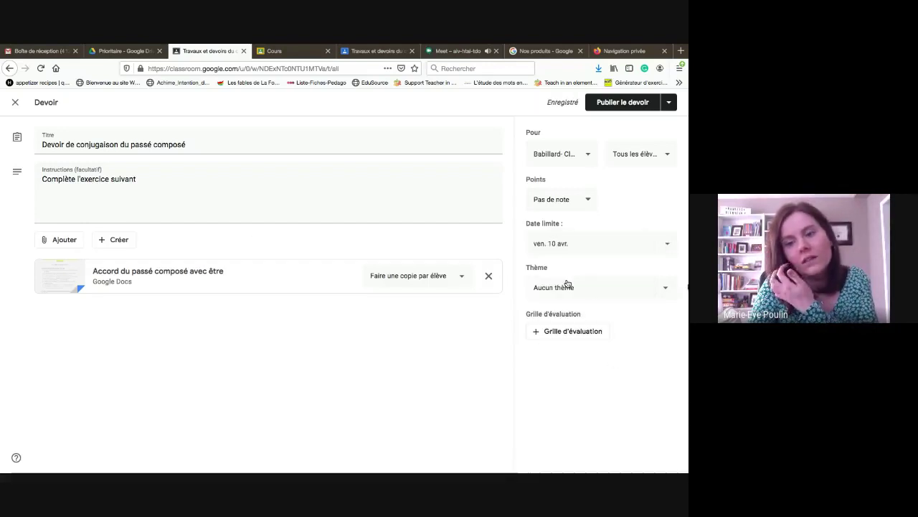
Look at the available themes and the rubric (Grille d'évaluation) options for the assignment without choosing any
{"action": "left_click", "coordinate": [667, 288]}
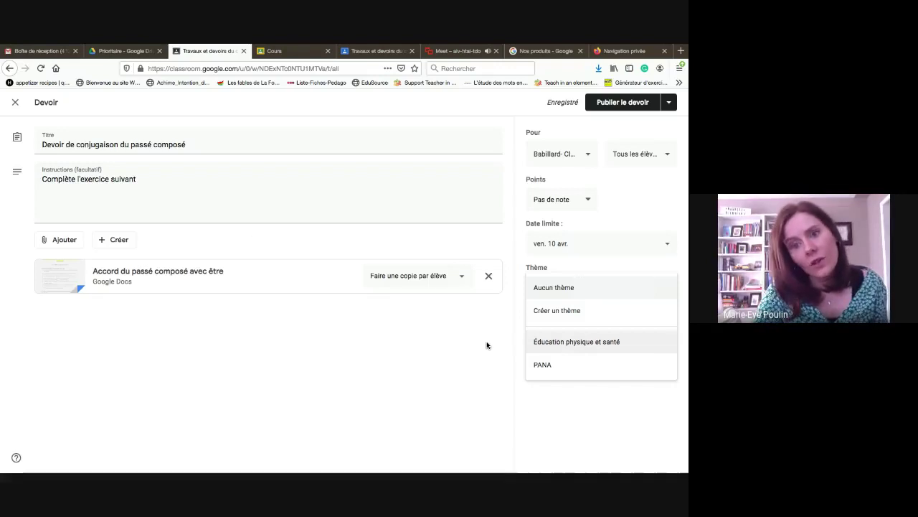
{"action": "left_click", "coordinate": [620, 364]}
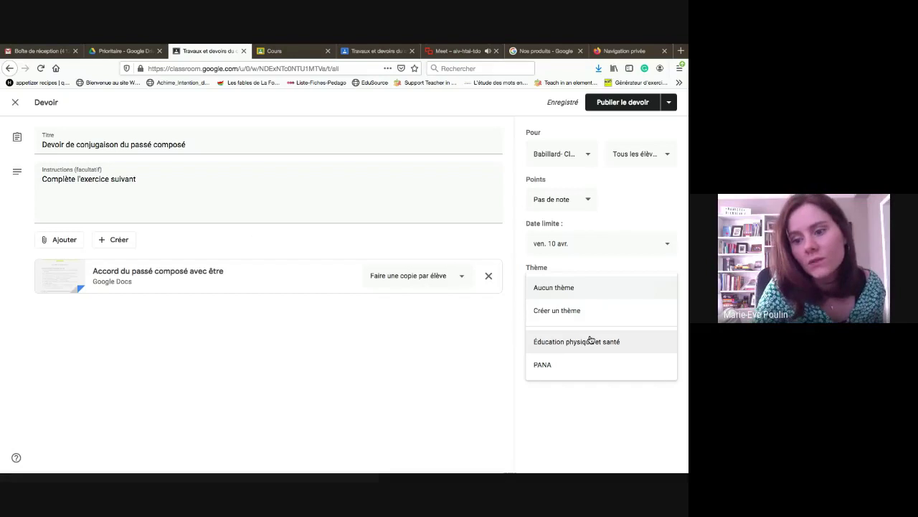
{"action": "left_click", "coordinate": [510, 360]}
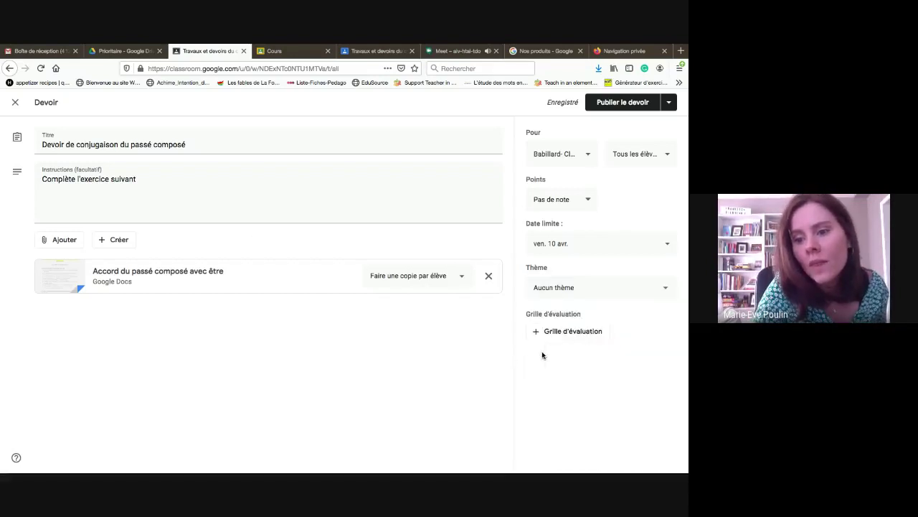
{"action": "left_click", "coordinate": [567, 332]}
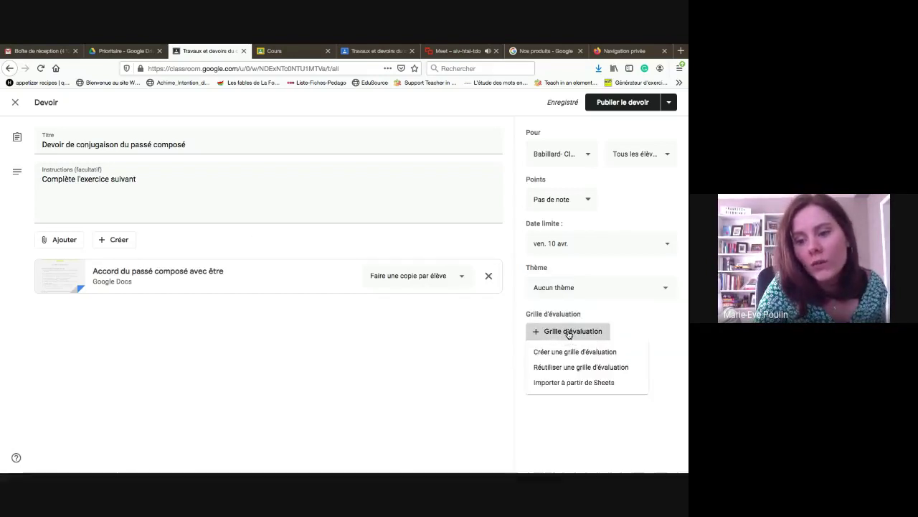
{"action": "left_click", "coordinate": [502, 335]}
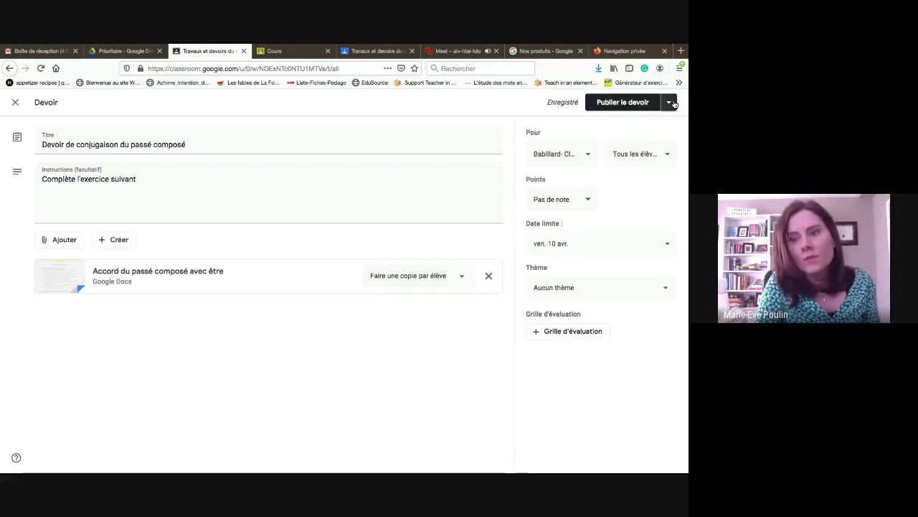
Schedule the assignment for publication on 7 April 2020 at 09:00
{"action": "left_click", "coordinate": [674, 104]}
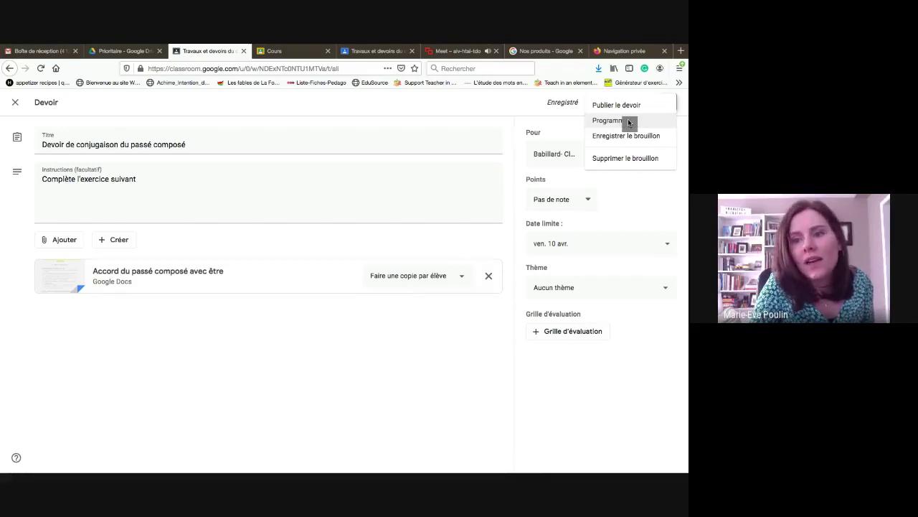
{"action": "left_click", "coordinate": [611, 120]}
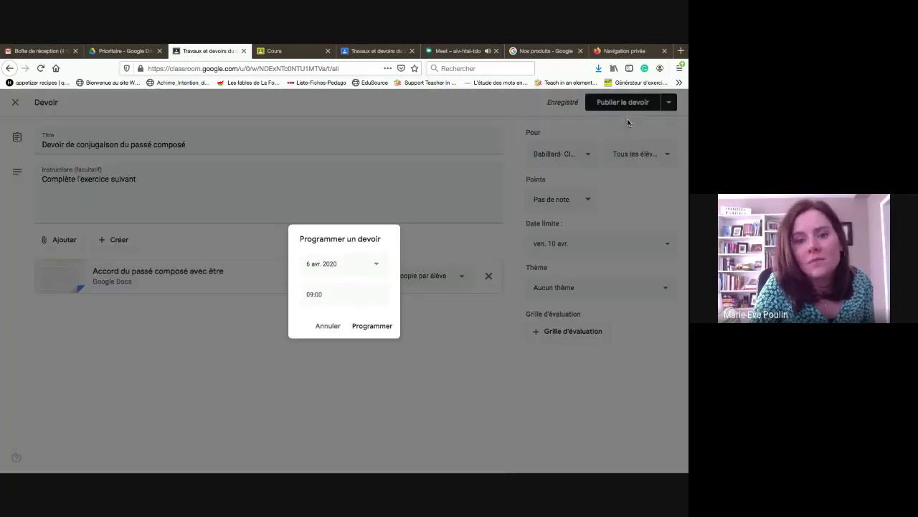
{"action": "left_click", "coordinate": [375, 266]}
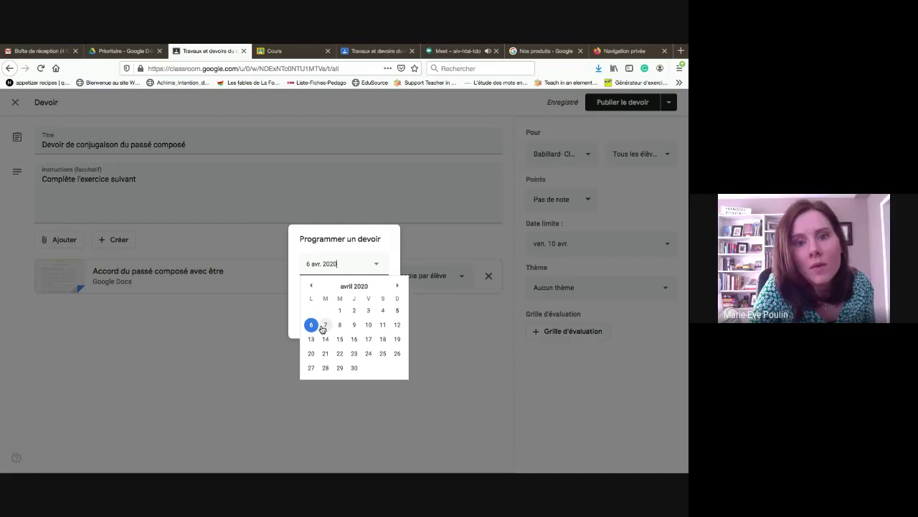
{"action": "left_click", "coordinate": [324, 325]}
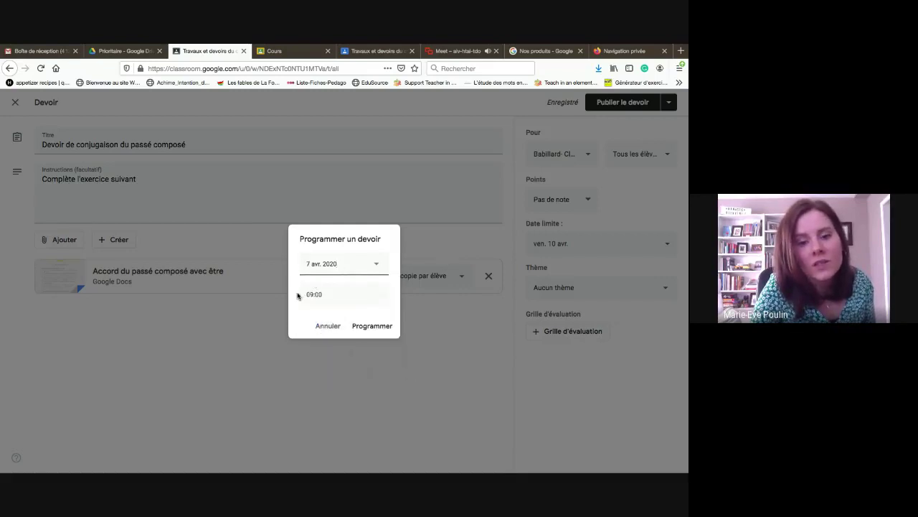
{"action": "left_click", "coordinate": [377, 264]}
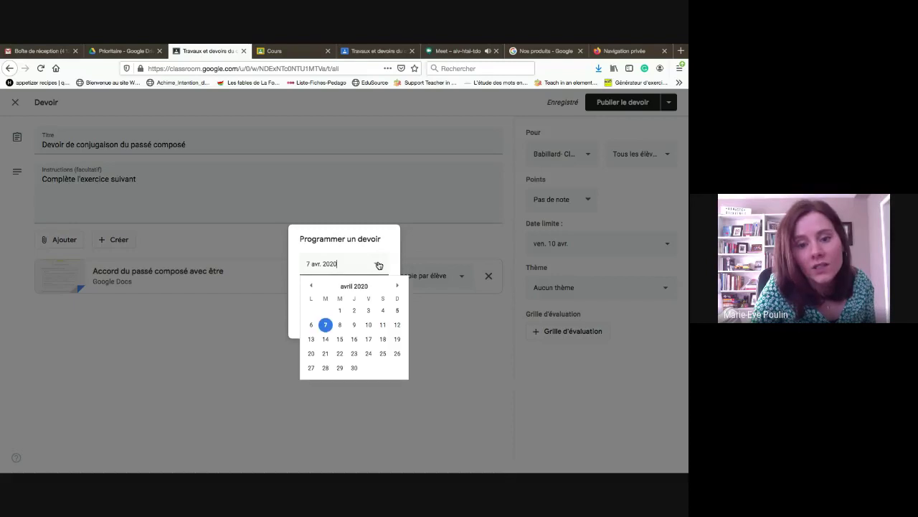
{"action": "left_click", "coordinate": [325, 324]}
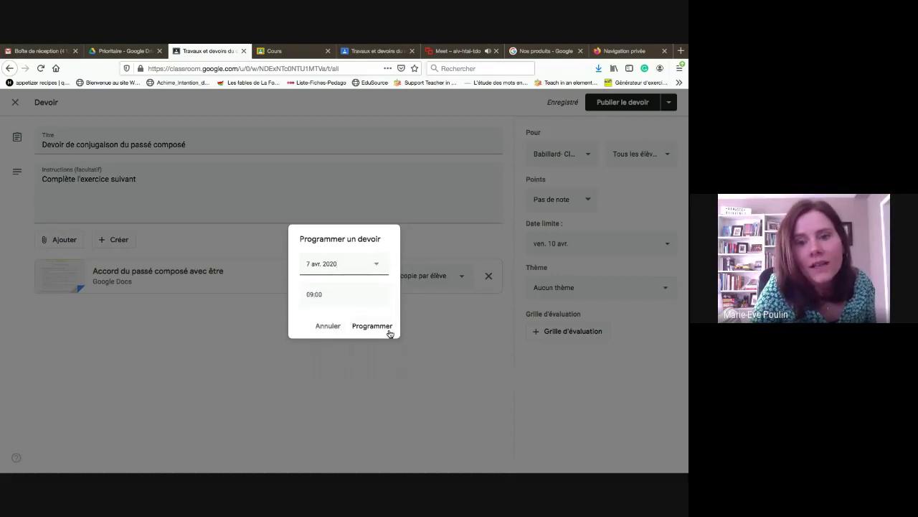
{"action": "left_click", "coordinate": [358, 327]}
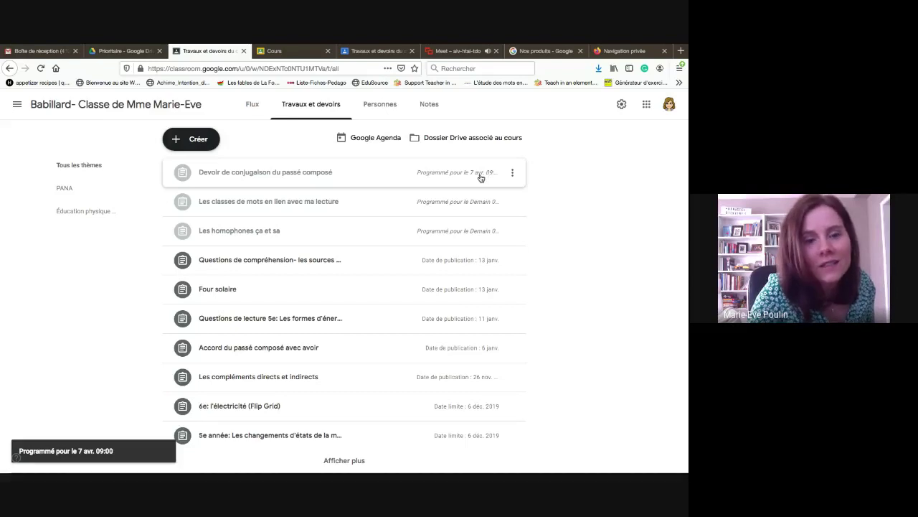
Delete the scheduled assignment "Devoir de conjugaison du passé composé" from the classwork list
{"action": "left_click", "coordinate": [513, 173]}
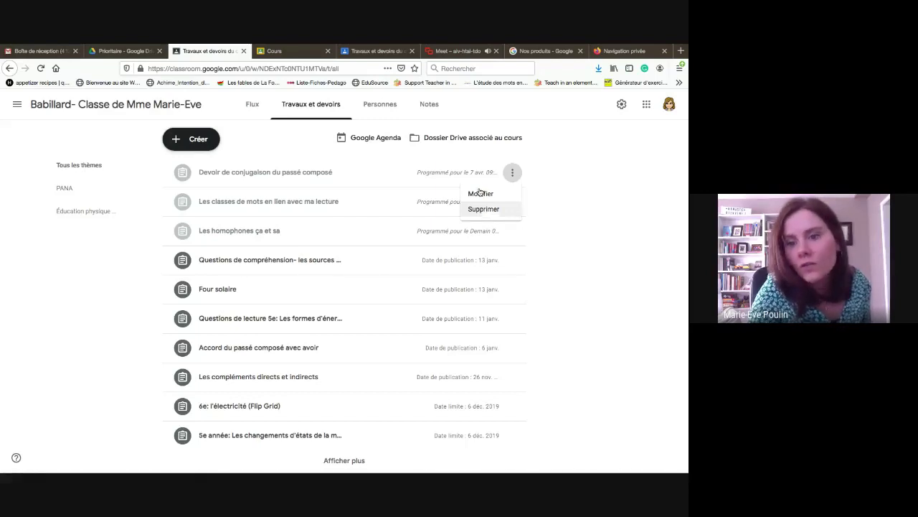
{"action": "left_click", "coordinate": [481, 210]}
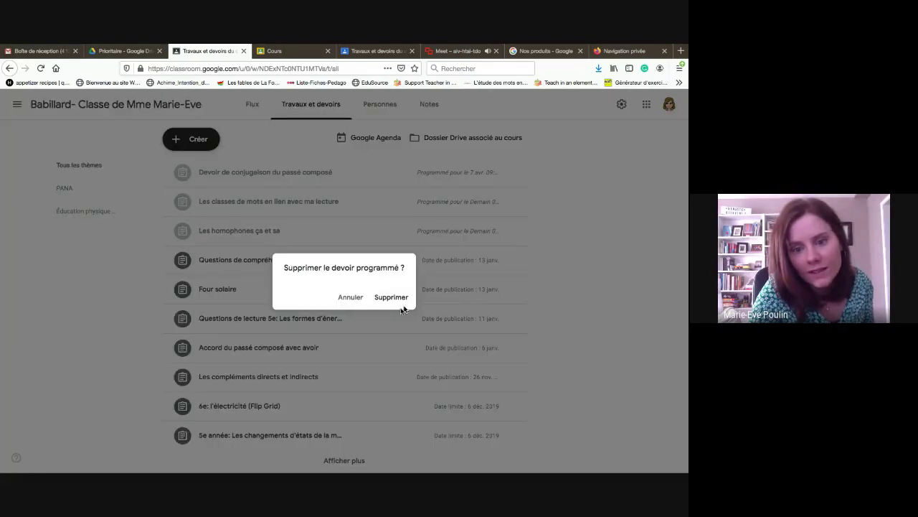
{"action": "left_click", "coordinate": [396, 297]}
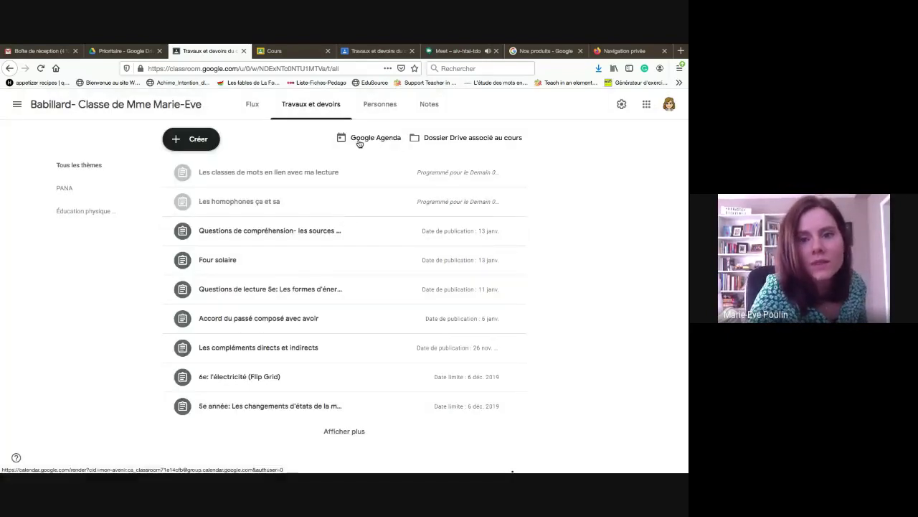
Look over the class's full teacher list and its students under Personnes, and view the gradebook (Notes)
{"action": "left_click", "coordinate": [376, 113]}
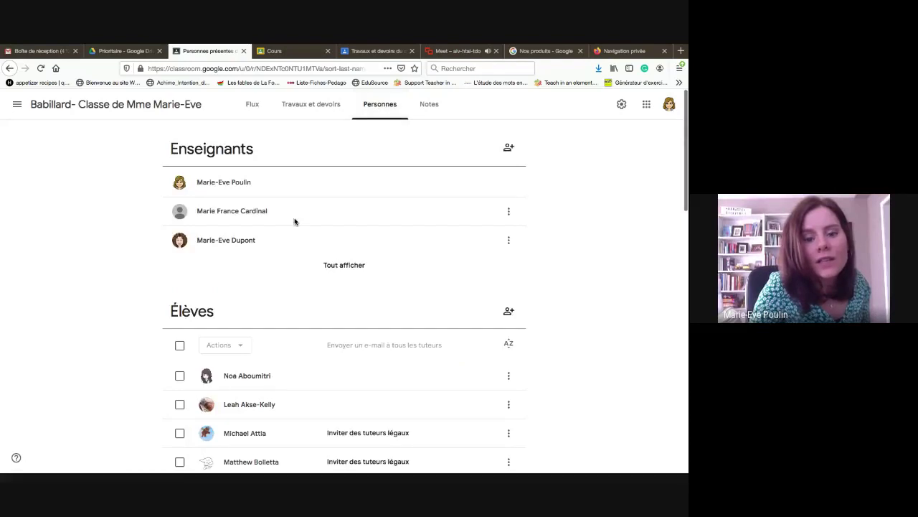
{"action": "left_click", "coordinate": [319, 110]}
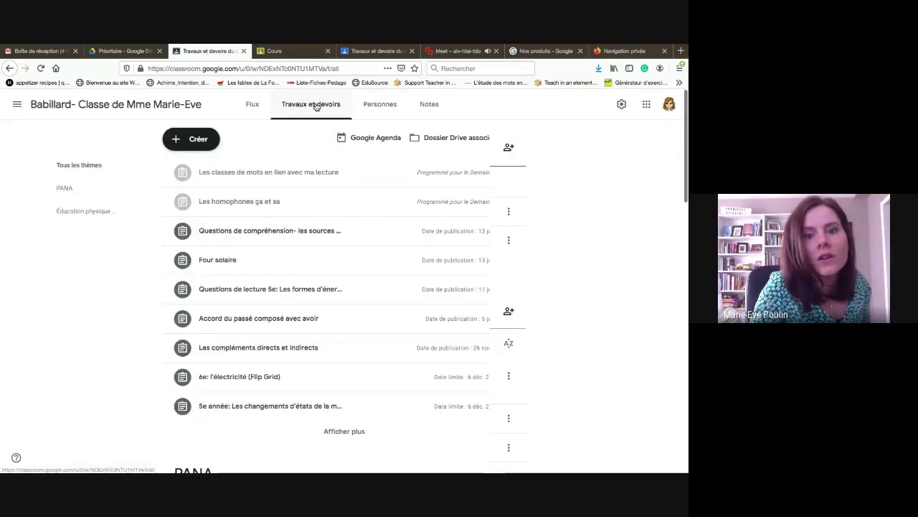
{"action": "left_click", "coordinate": [386, 103]}
{"action": "left_click", "coordinate": [318, 111]}
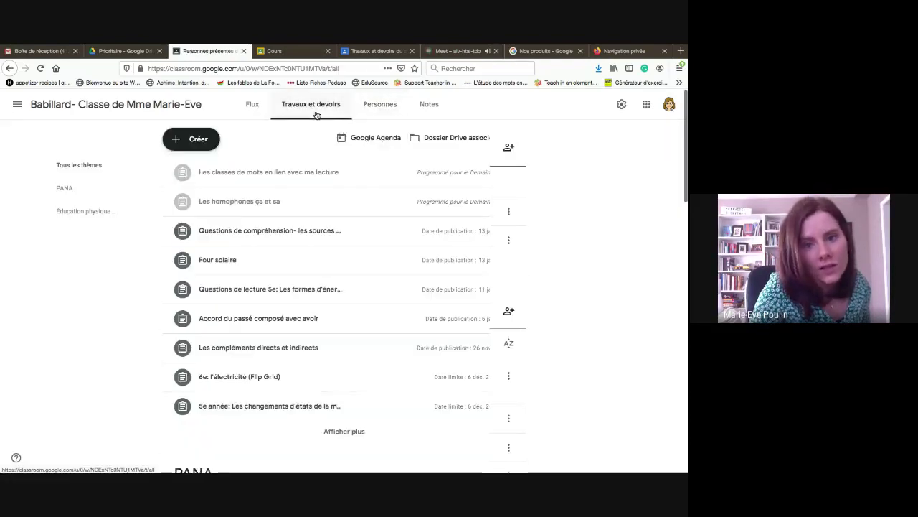
{"action": "left_click", "coordinate": [386, 104]}
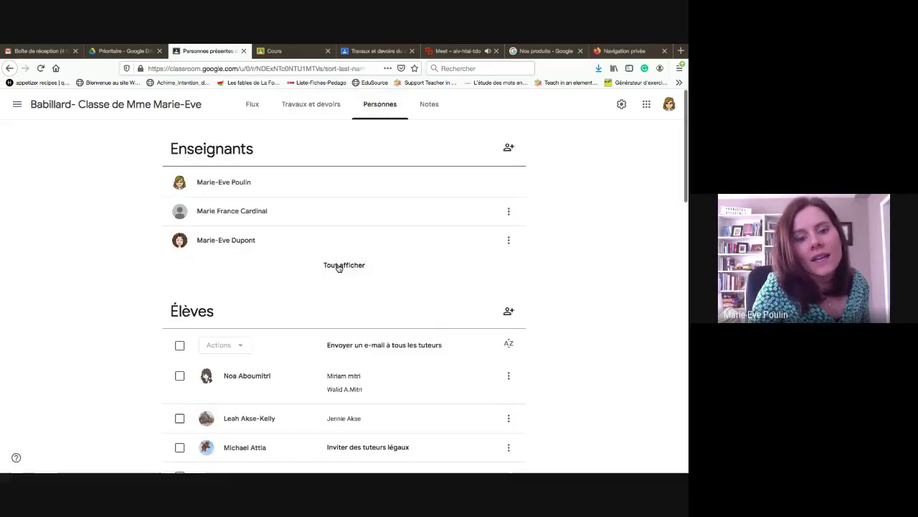
{"action": "left_click", "coordinate": [338, 265]}
{"action": "left_click", "coordinate": [430, 106]}
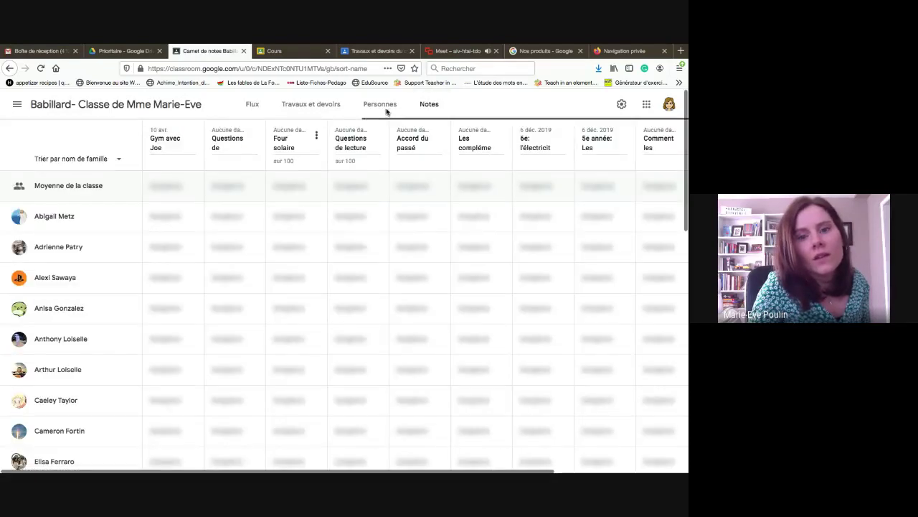
Return to the class stream (Flux) and look through its earlier announcements
{"action": "left_click", "coordinate": [253, 105]}
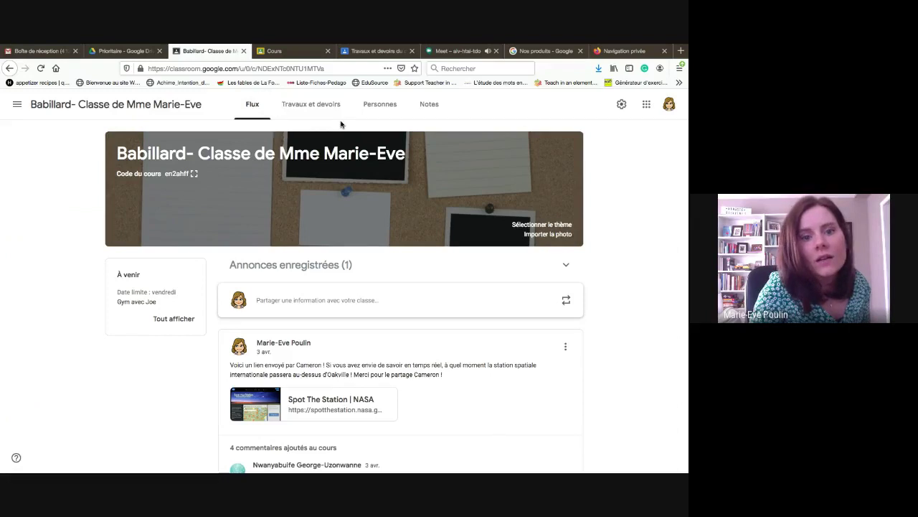
{"action": "scroll", "coordinate": [341, 124], "scroll_direction": "down", "scroll_amount": 15}
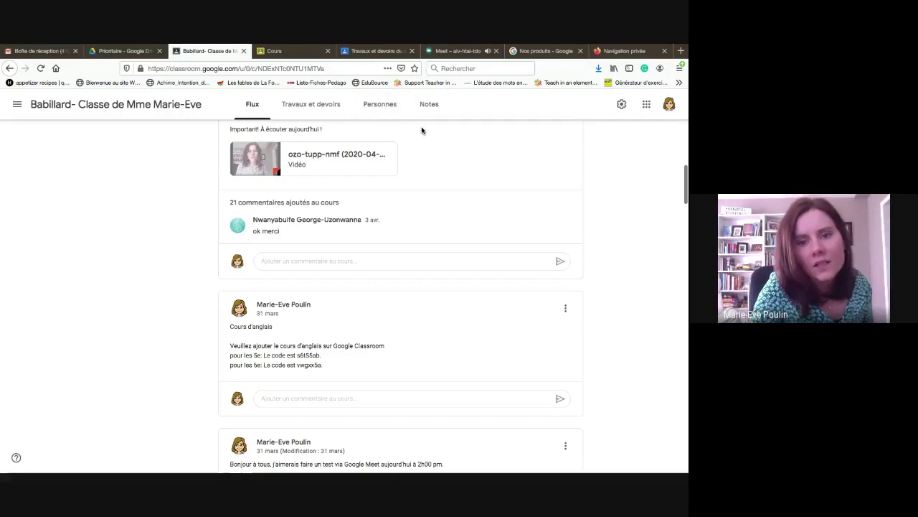
{"action": "left_click", "coordinate": [380, 113]}
{"action": "scroll", "coordinate": [376, 192], "scroll_direction": "down", "scroll_amount": 15}
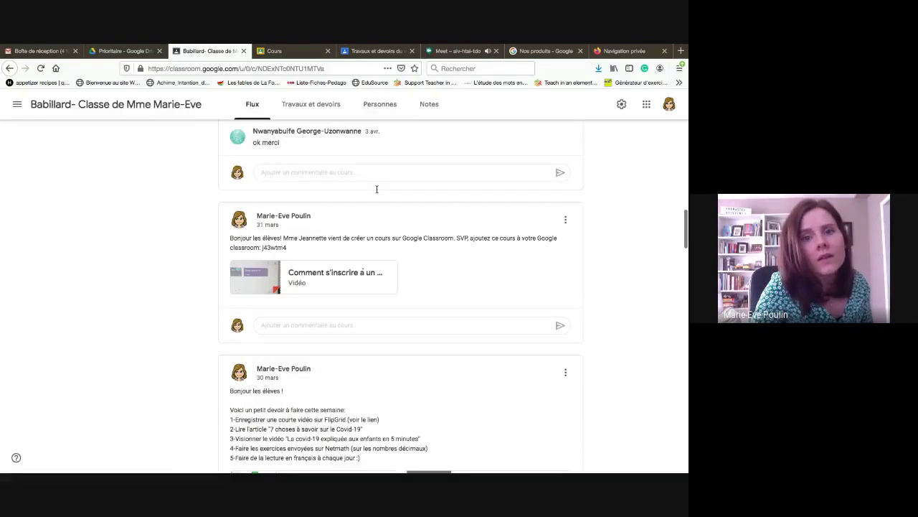
{"action": "scroll", "coordinate": [377, 190], "scroll_direction": "up", "scroll_amount": 20}
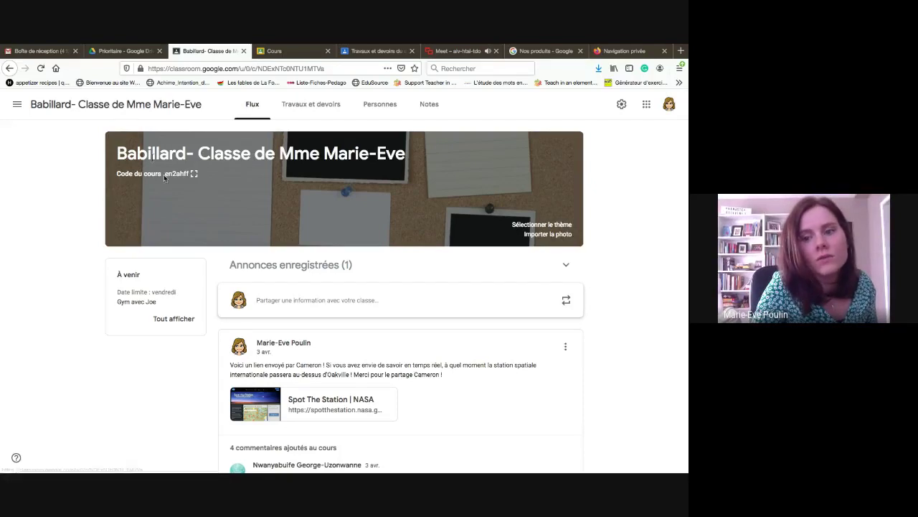
Show the course code enlarged, highlight it, and close the enlarged view
{"action": "left_click", "coordinate": [194, 174]}
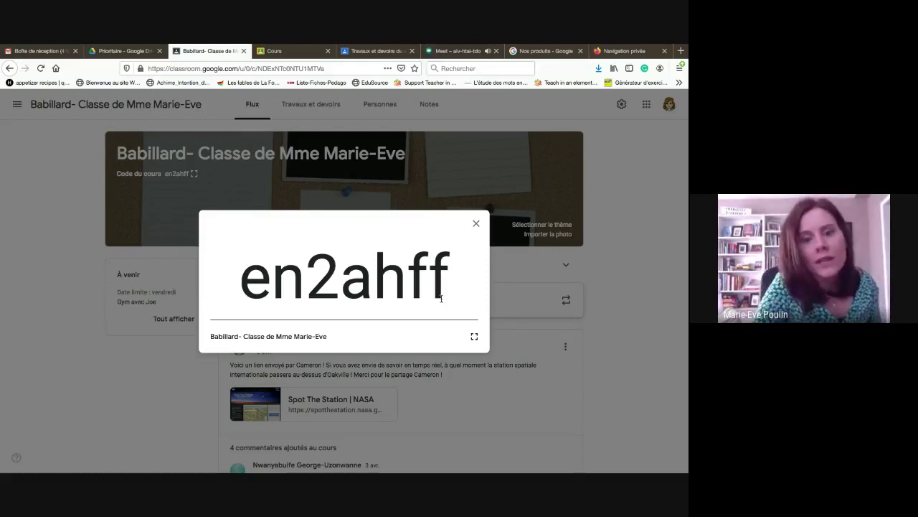
{"action": "double_click", "coordinate": [337, 282]}
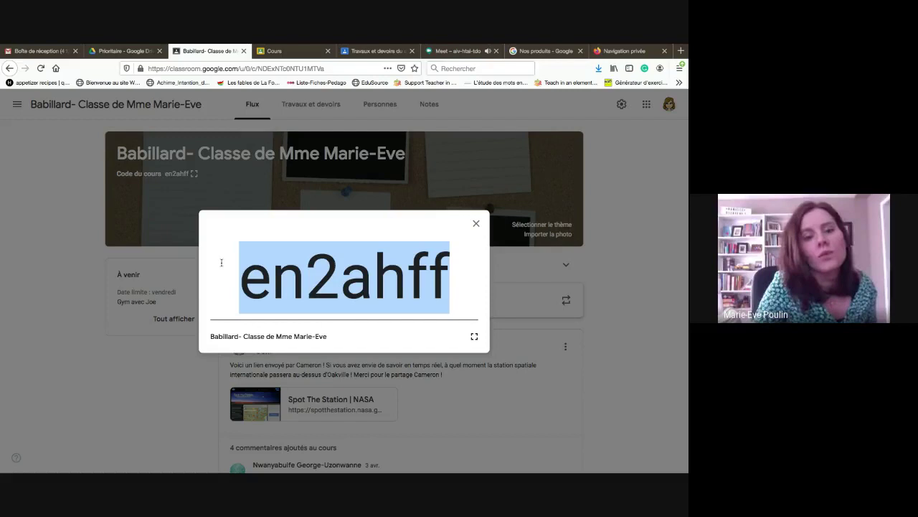
{"action": "left_click", "coordinate": [74, 210]}
Go to the overview of all courses and look at the form for joining a course with a code, without joining one
{"action": "left_click", "coordinate": [16, 104]}
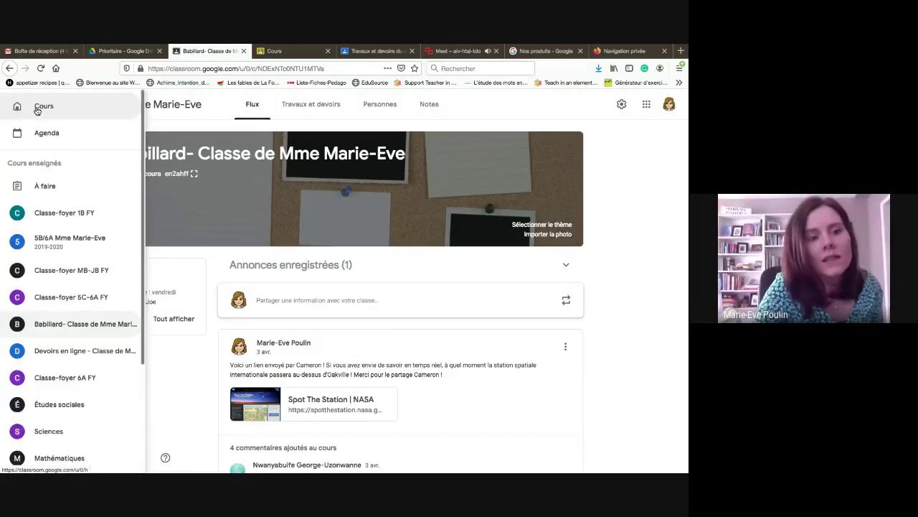
{"action": "left_click", "coordinate": [38, 109]}
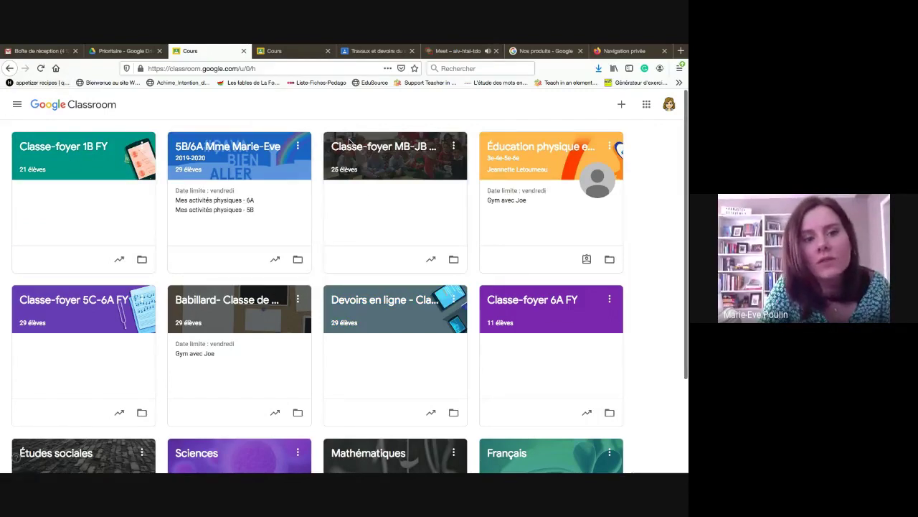
{"action": "left_click", "coordinate": [622, 104]}
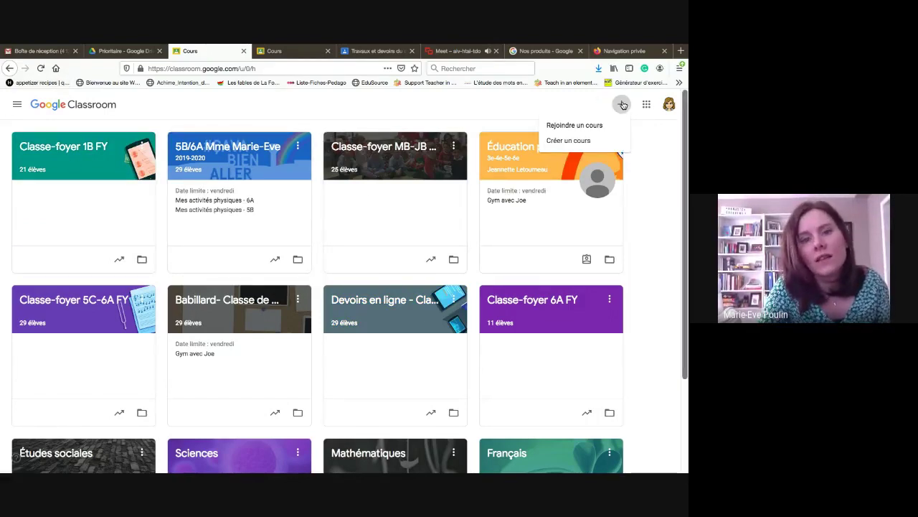
{"action": "left_click", "coordinate": [587, 125]}
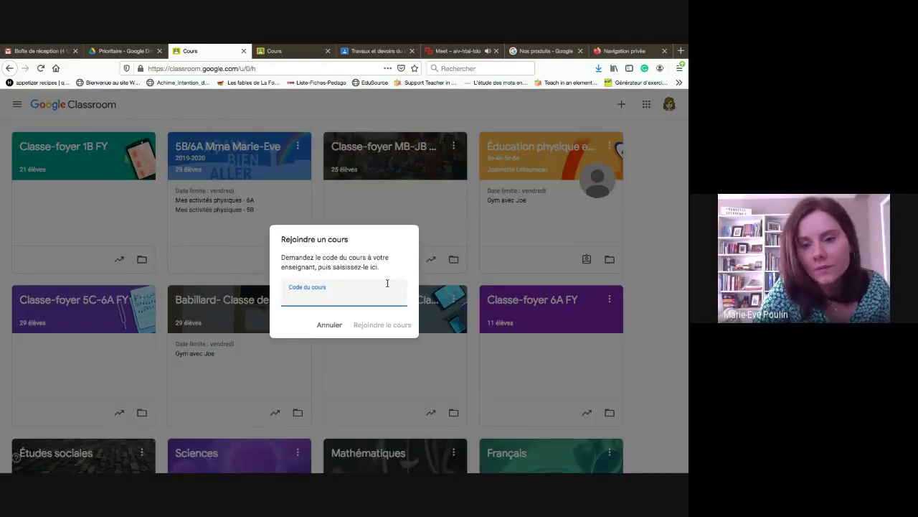
{"action": "left_click", "coordinate": [215, 275]}
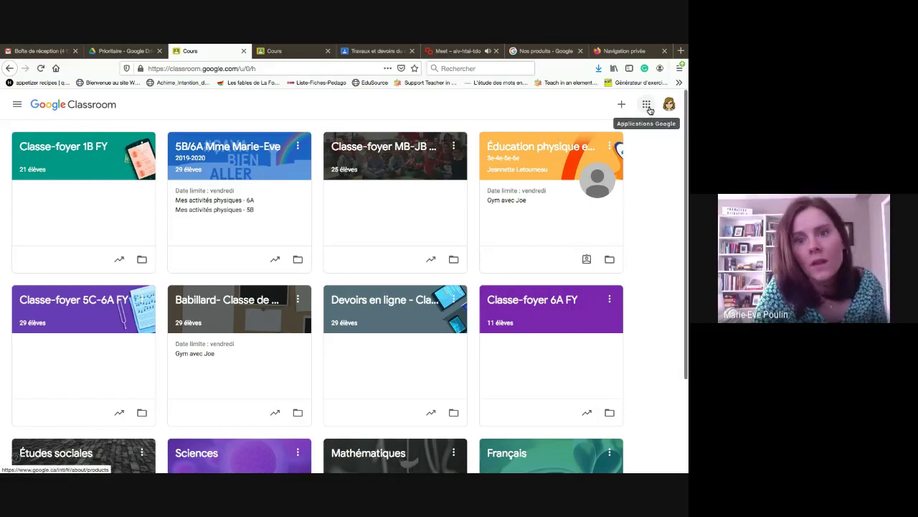
Switch to the Google Meet call that is sharing the presentation
{"action": "left_click", "coordinate": [452, 53]}
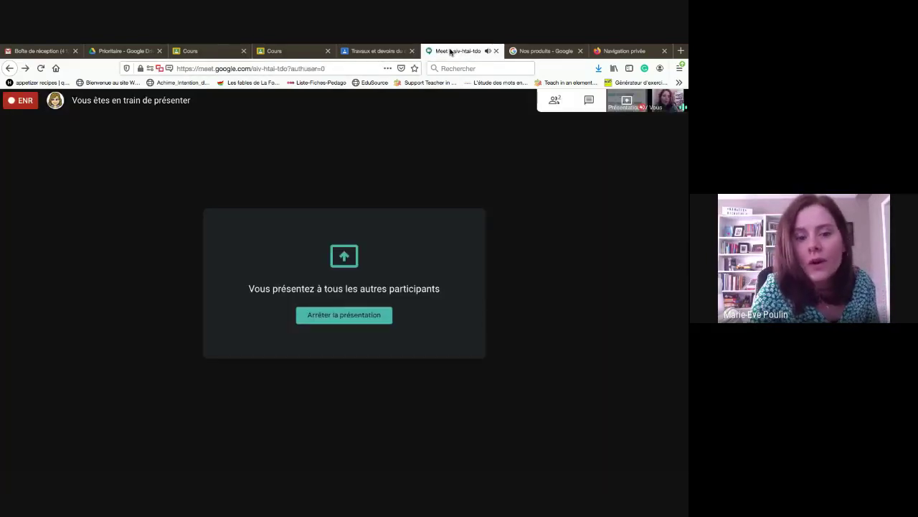